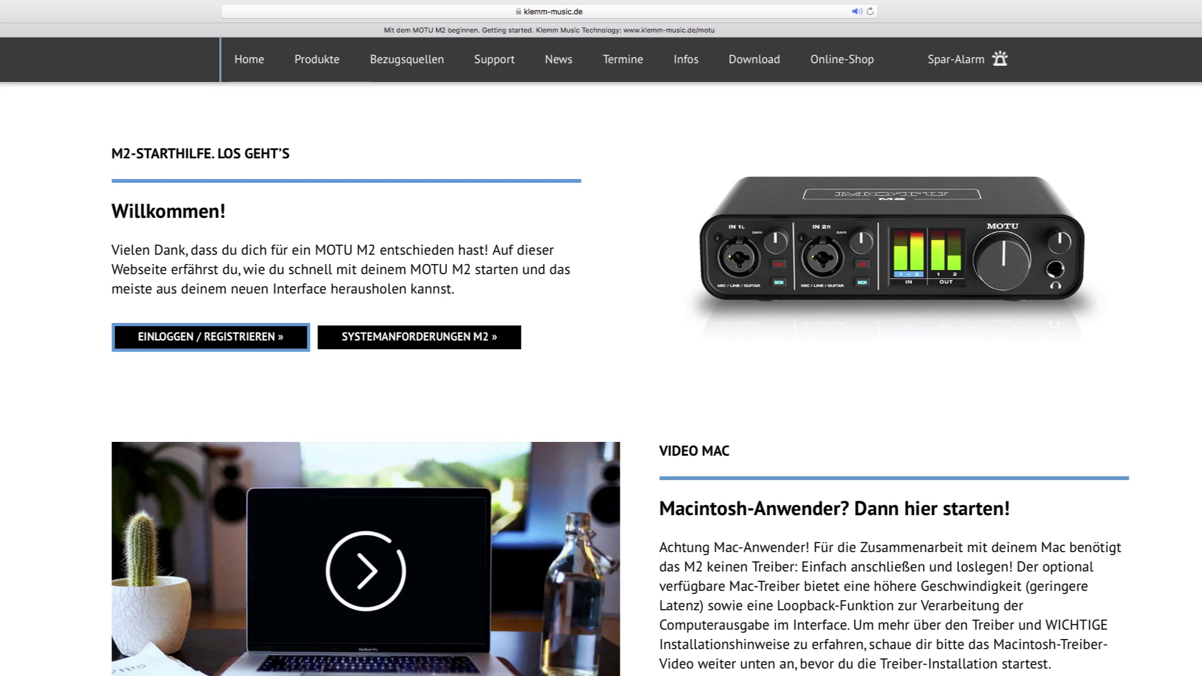
# Scroll down the M2 Starthilfe page to the 'Wichtig! Registriere dein MOTU M2' section
pyautogui.scroll(-9, 601, 350)
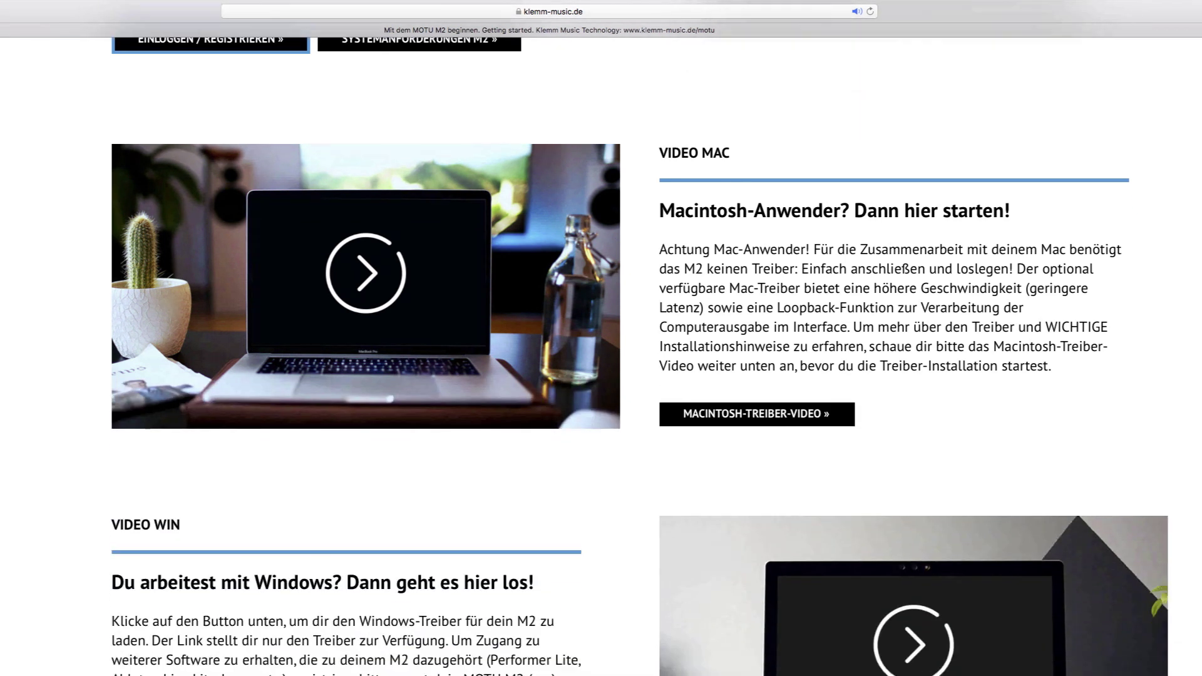
pyautogui.scroll(-5, 601, 351)
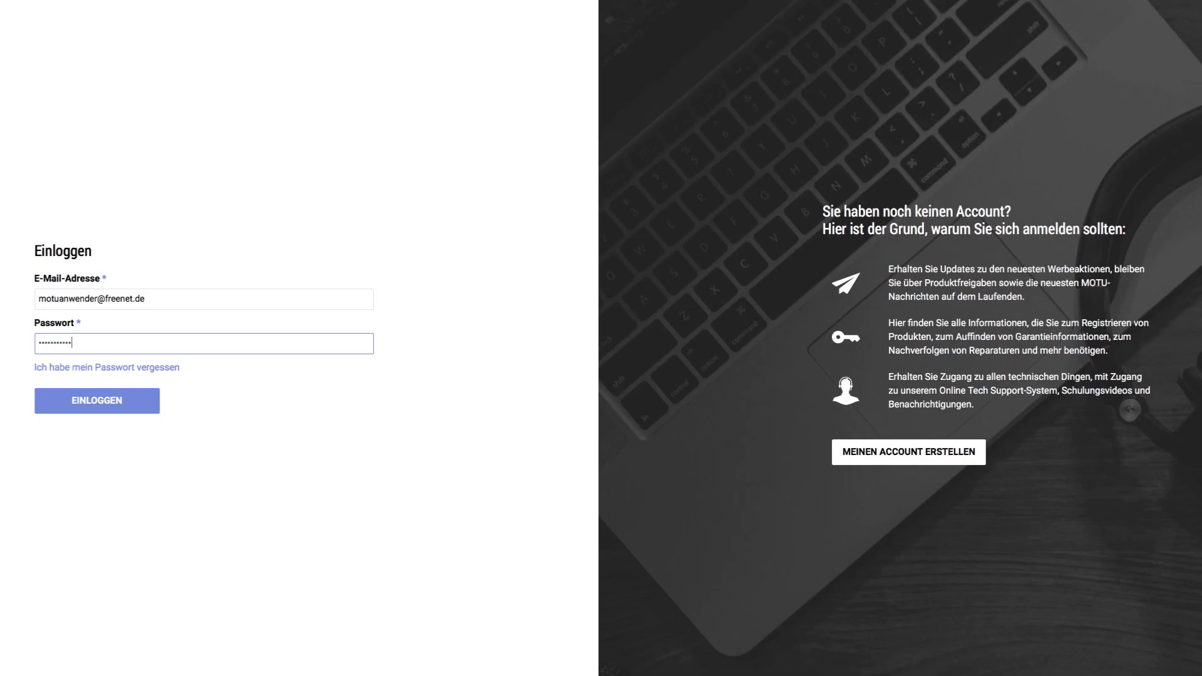
# Sign in to MOTU.com and download Performer 10.1 Lite (Mac) from the M2 registration details
pyautogui.click(46, 403)
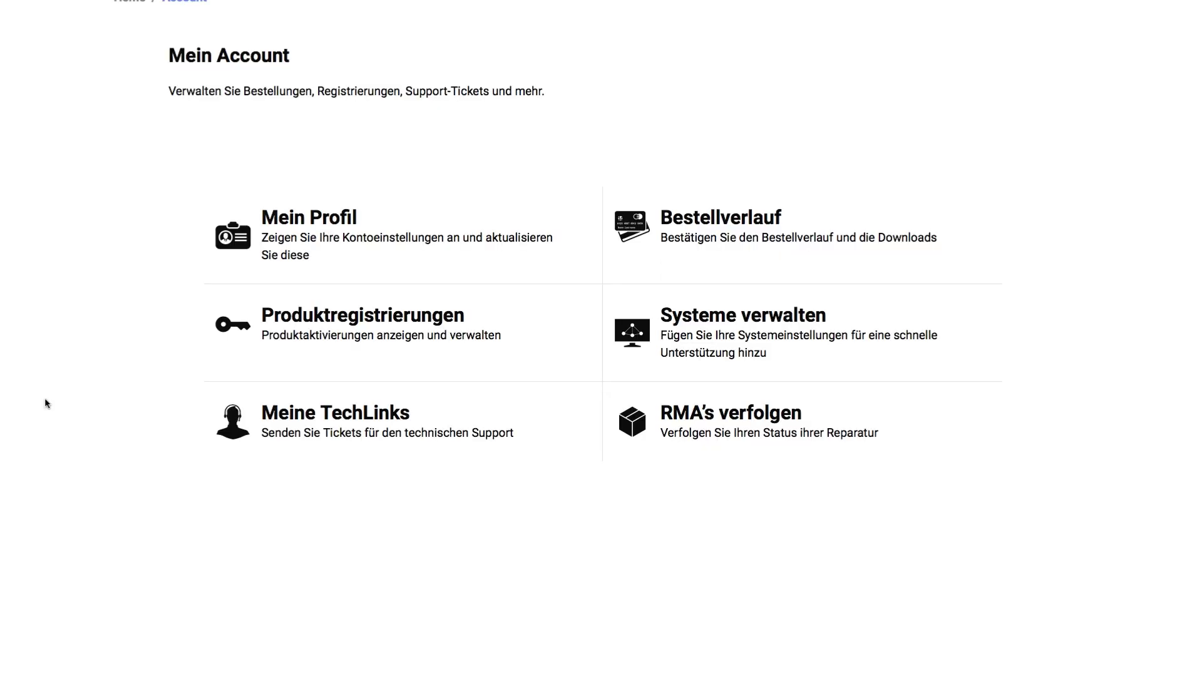
pyautogui.click(311, 322)
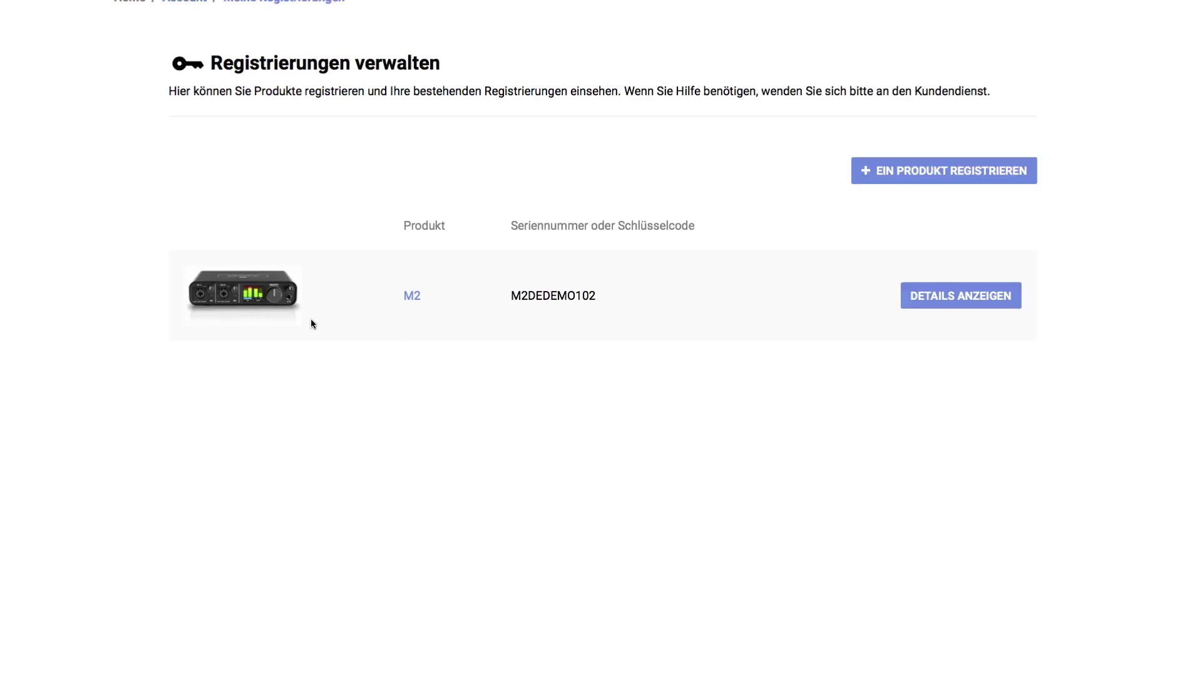
pyautogui.click(910, 296)
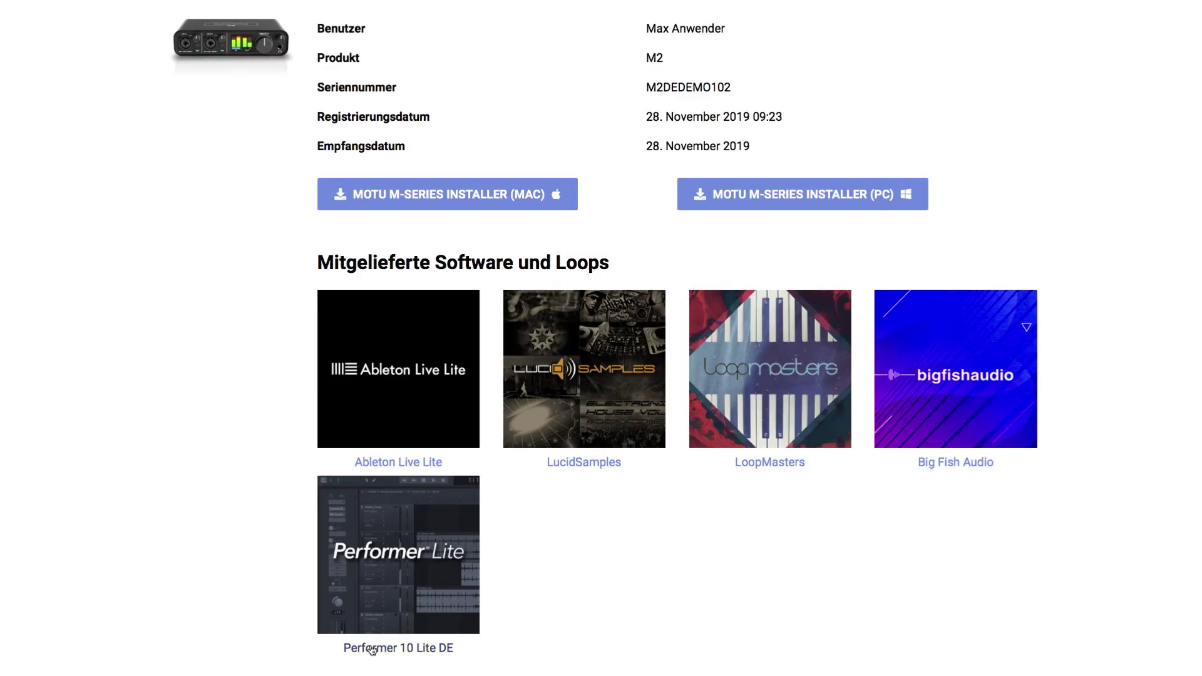
pyautogui.click(378, 649)
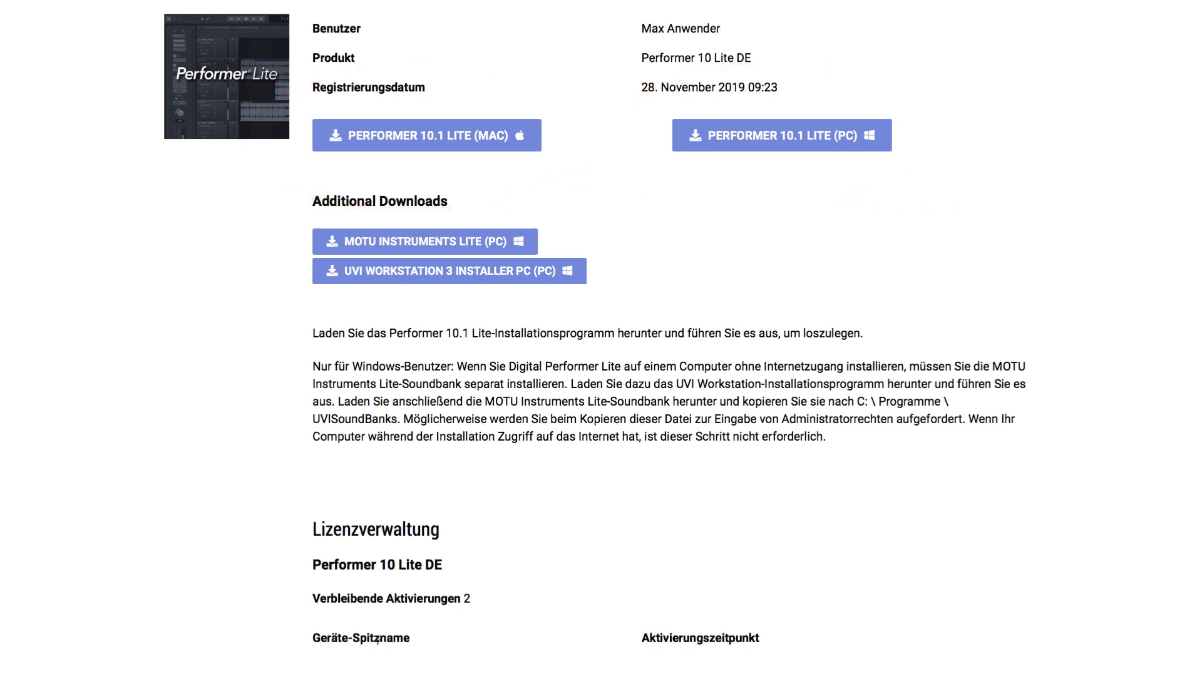
pyautogui.click(319, 144)
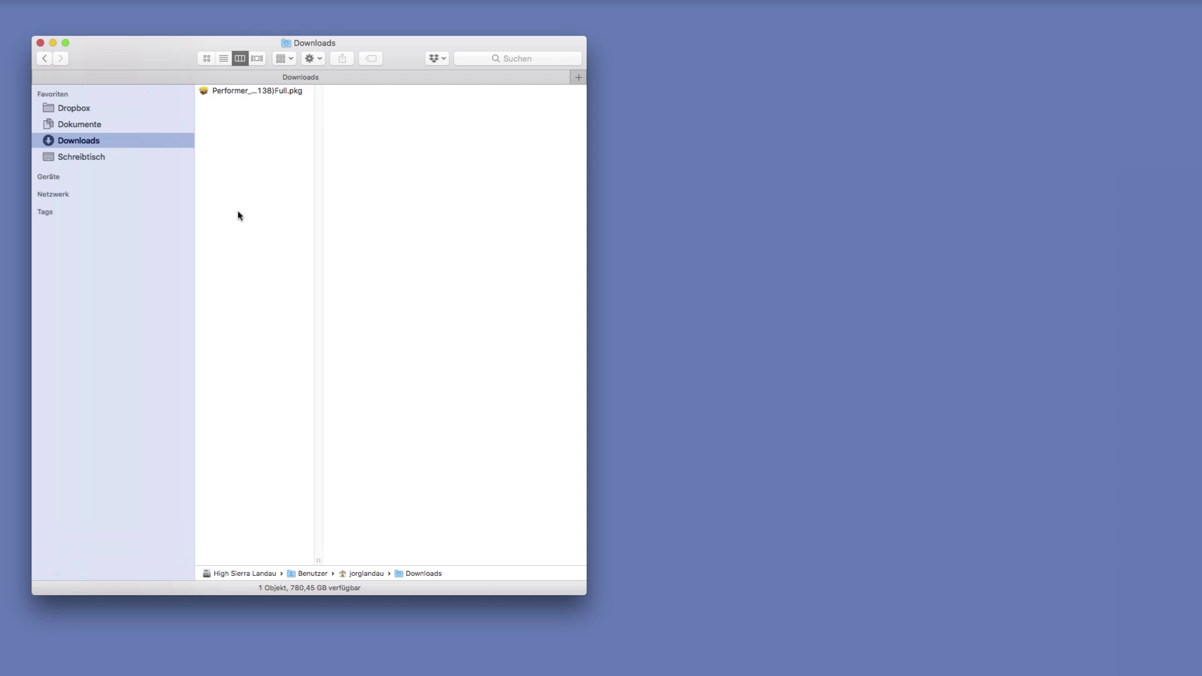
# Install Performer Lite from the downloaded .pkg in Downloads
pyautogui.click(203, 93)
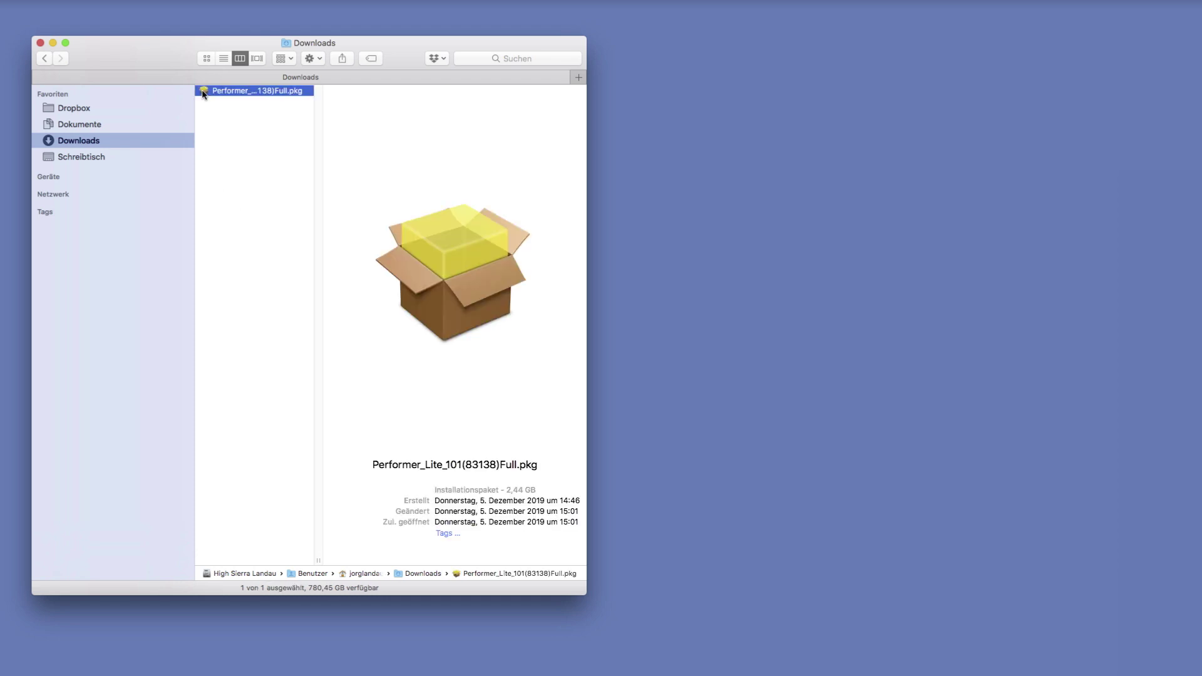
pyautogui.doubleClick(203, 93)
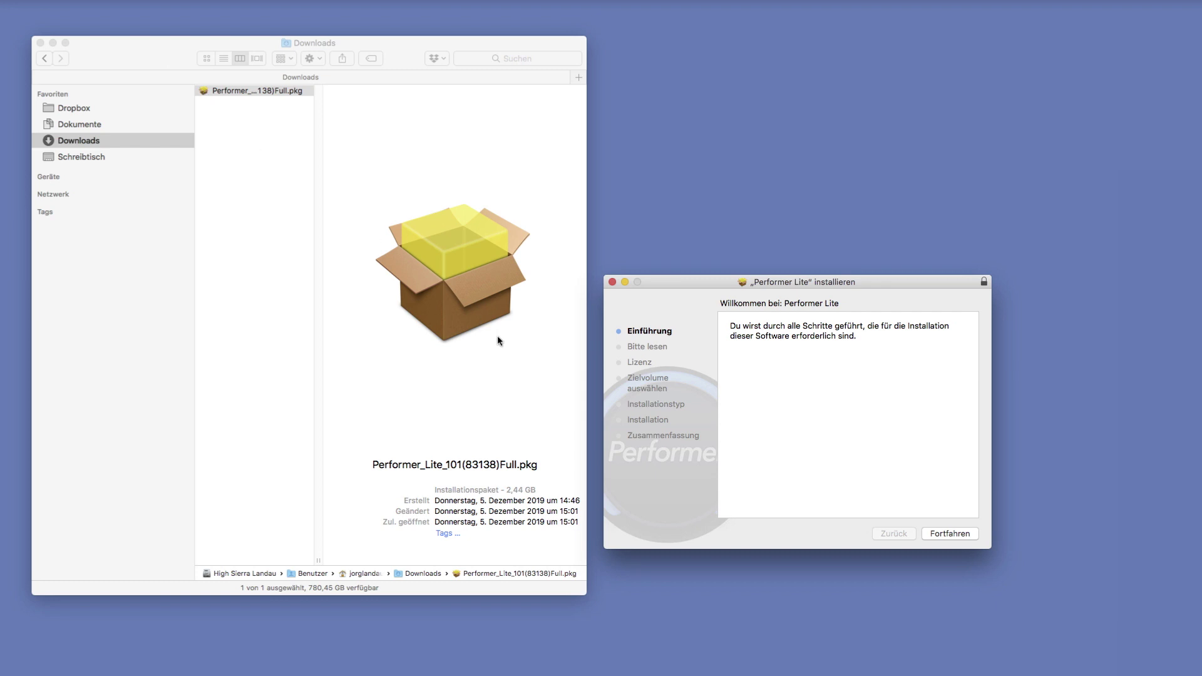
pyautogui.click(936, 533)
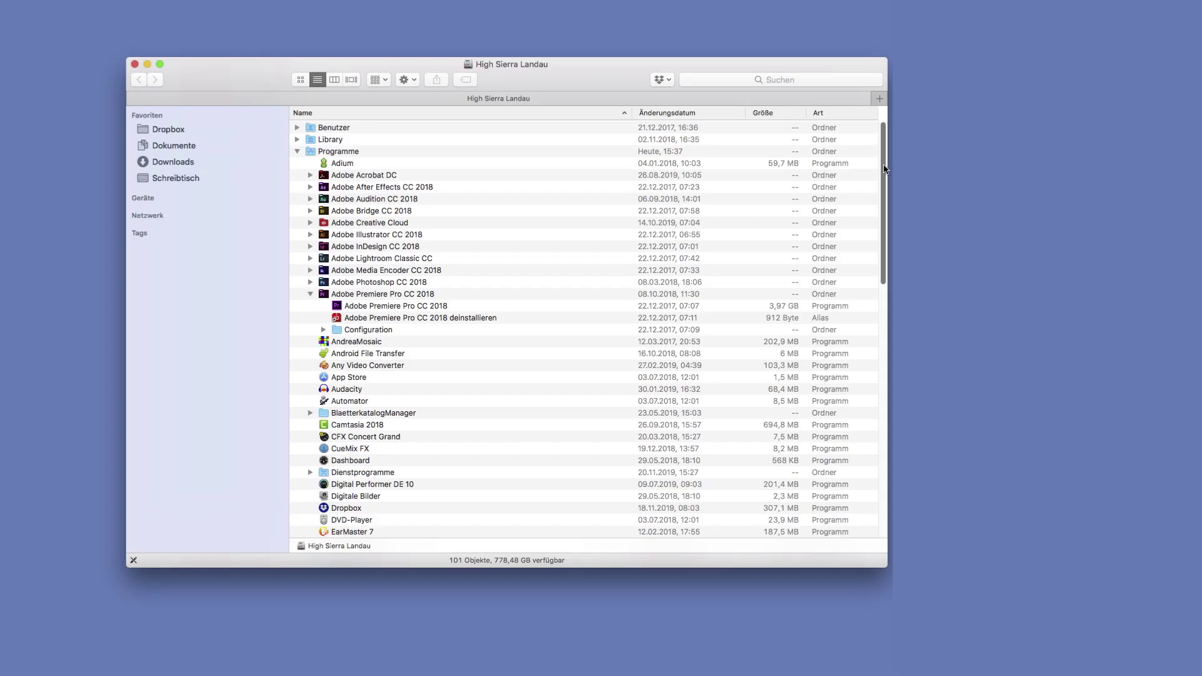
# Launch the installed Performer Lite app from the Programme folder
pyautogui.scroll(-15, 875, 288)
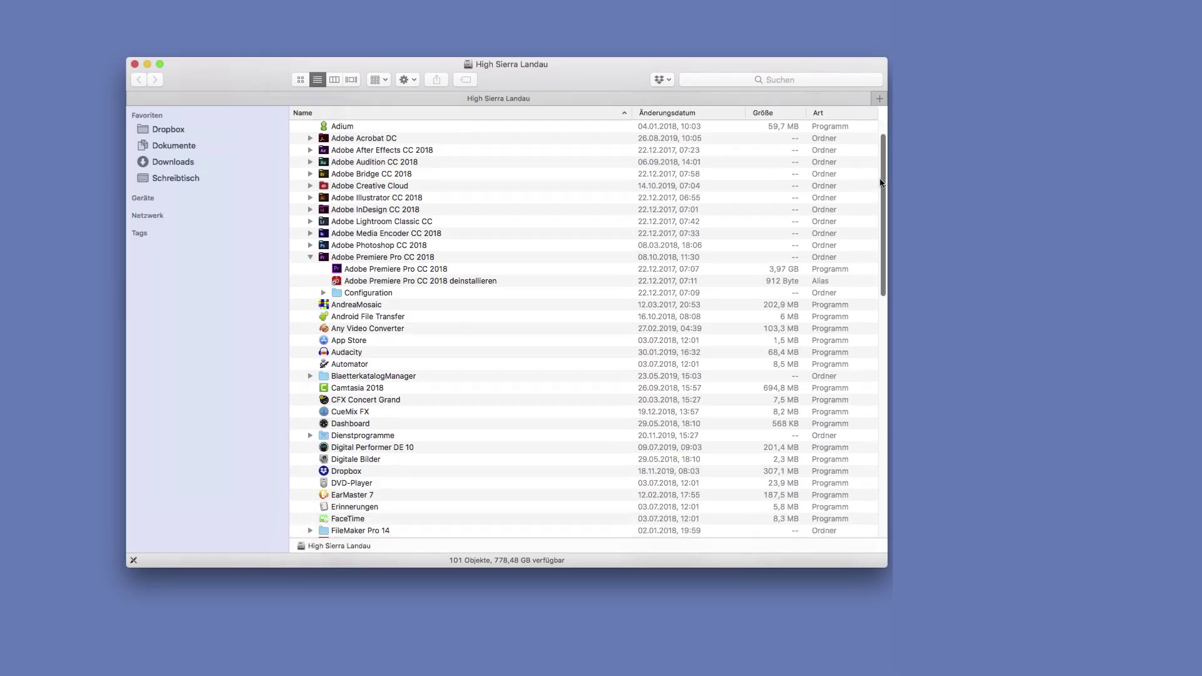
pyautogui.scroll(-20, 876, 288)
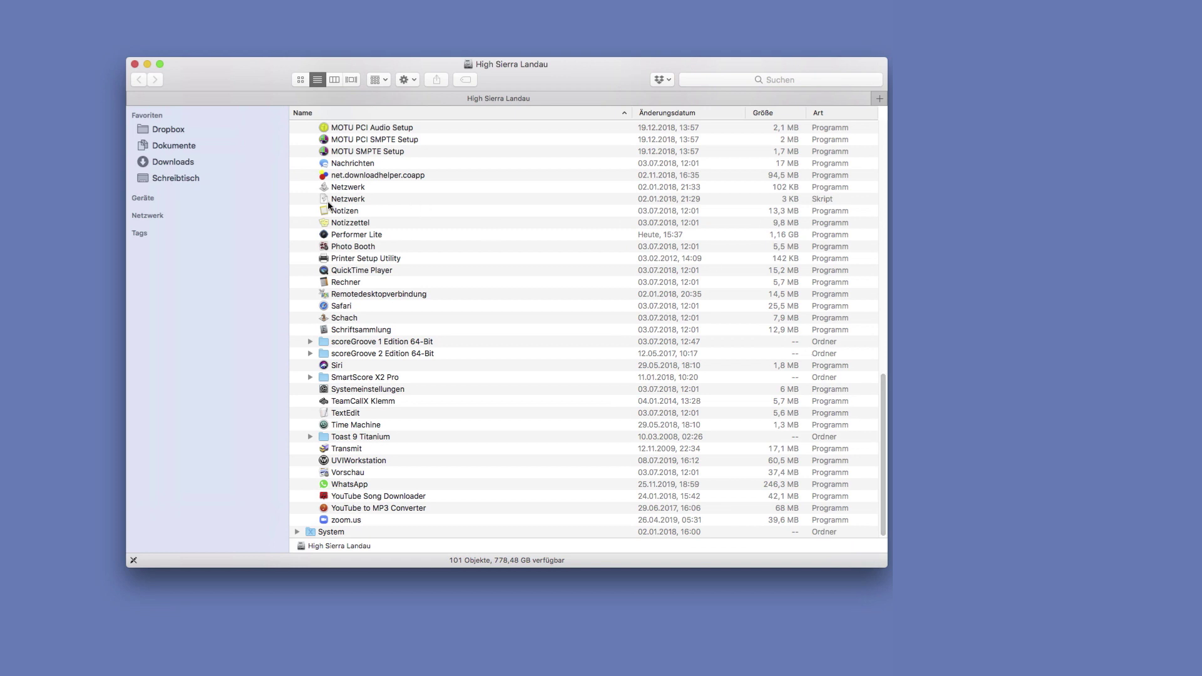
pyautogui.click(324, 236)
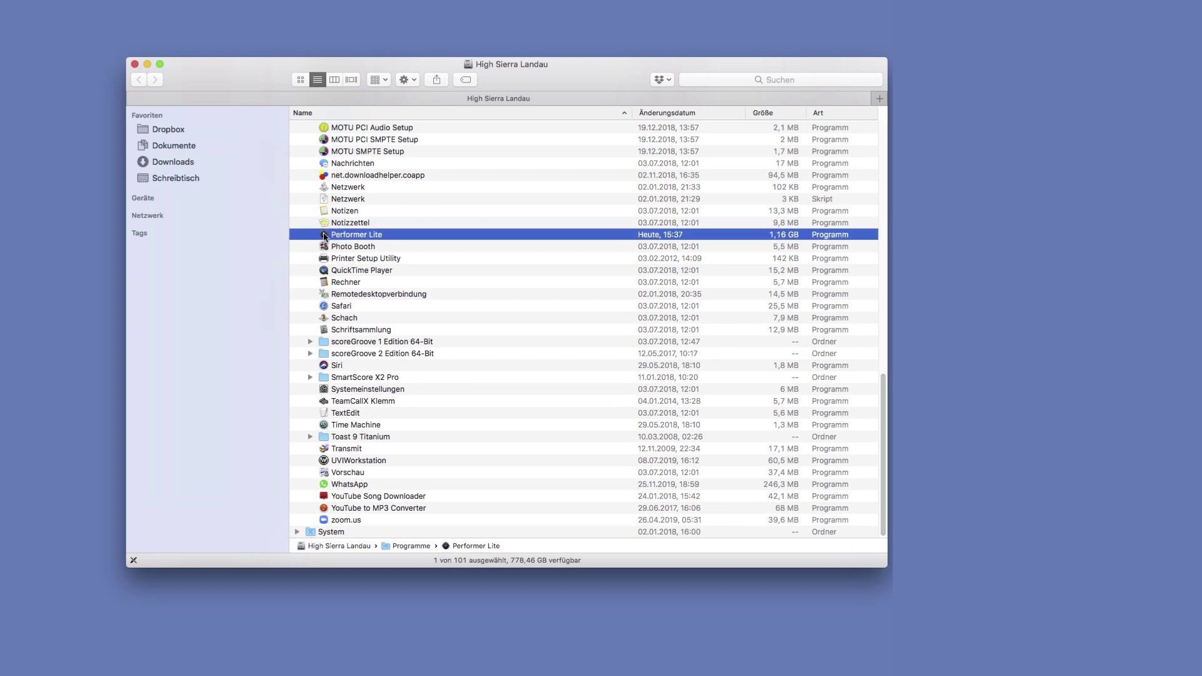
pyautogui.doubleClick(324, 236)
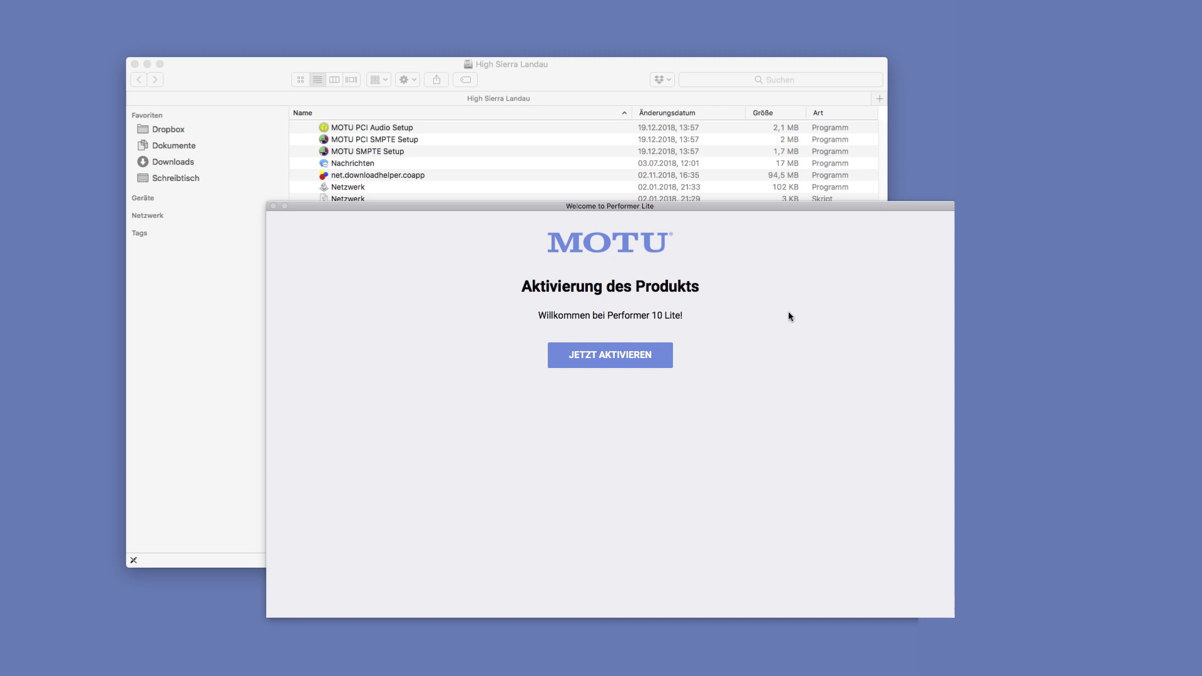
# Start activation and sign in with the MOTU.com account e-mail and password
pyautogui.click(630, 352)
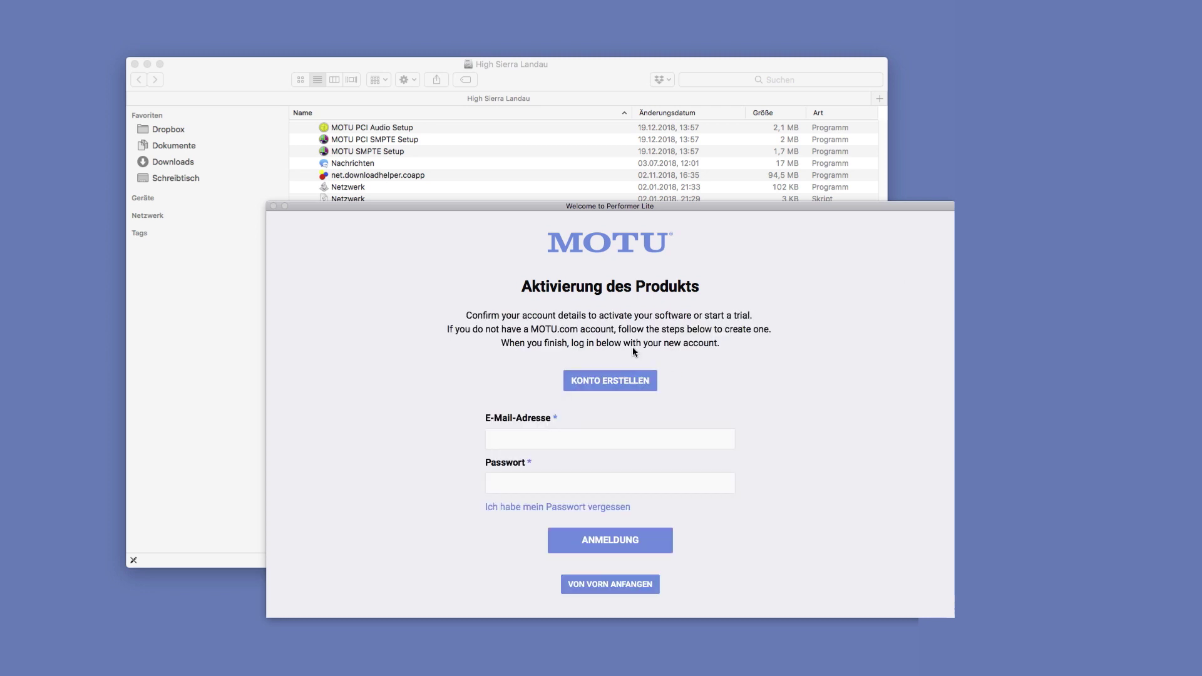
pyautogui.click(527, 432)
pyautogui.press('Tab')
pyautogui.write('*******')
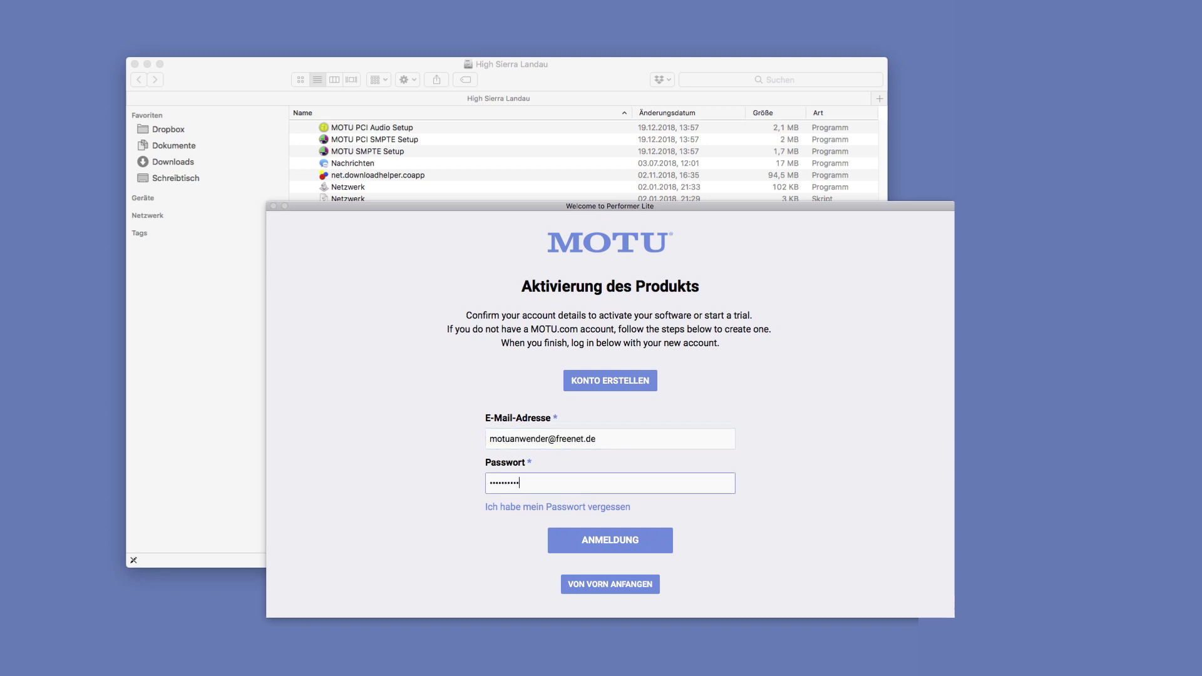
pyautogui.click(624, 542)
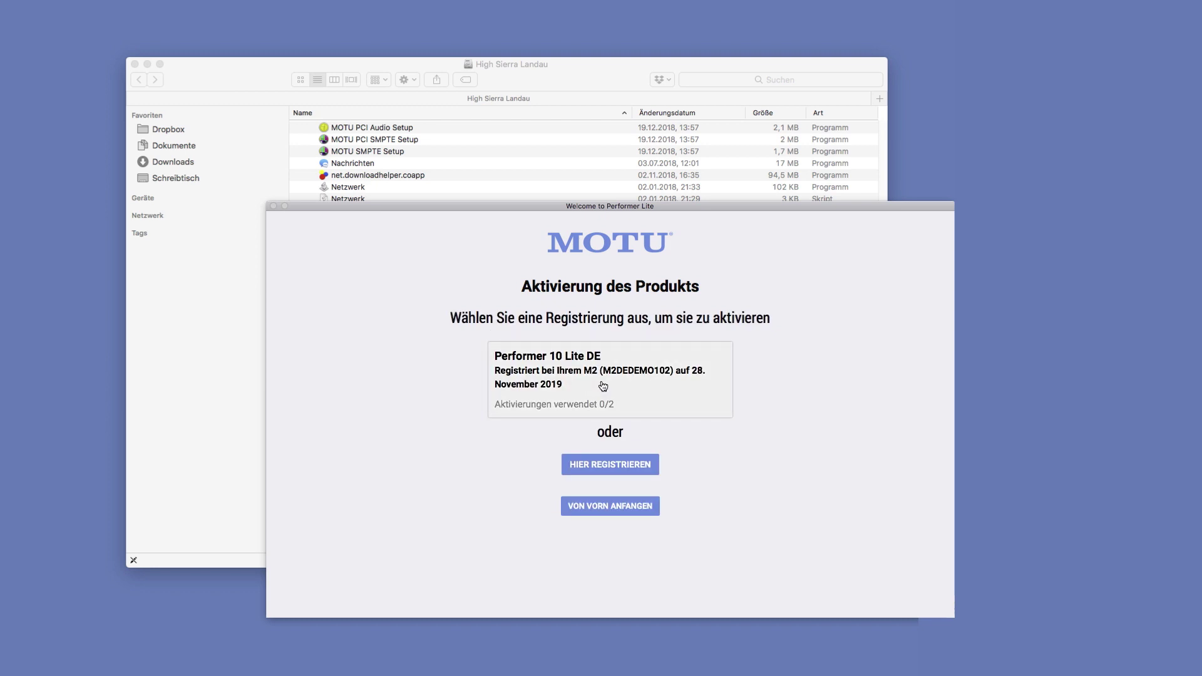
# Activate the Performer 10 Lite DE registration on this computer under the nickname 'Mein Mac'
pyautogui.click(605, 385)
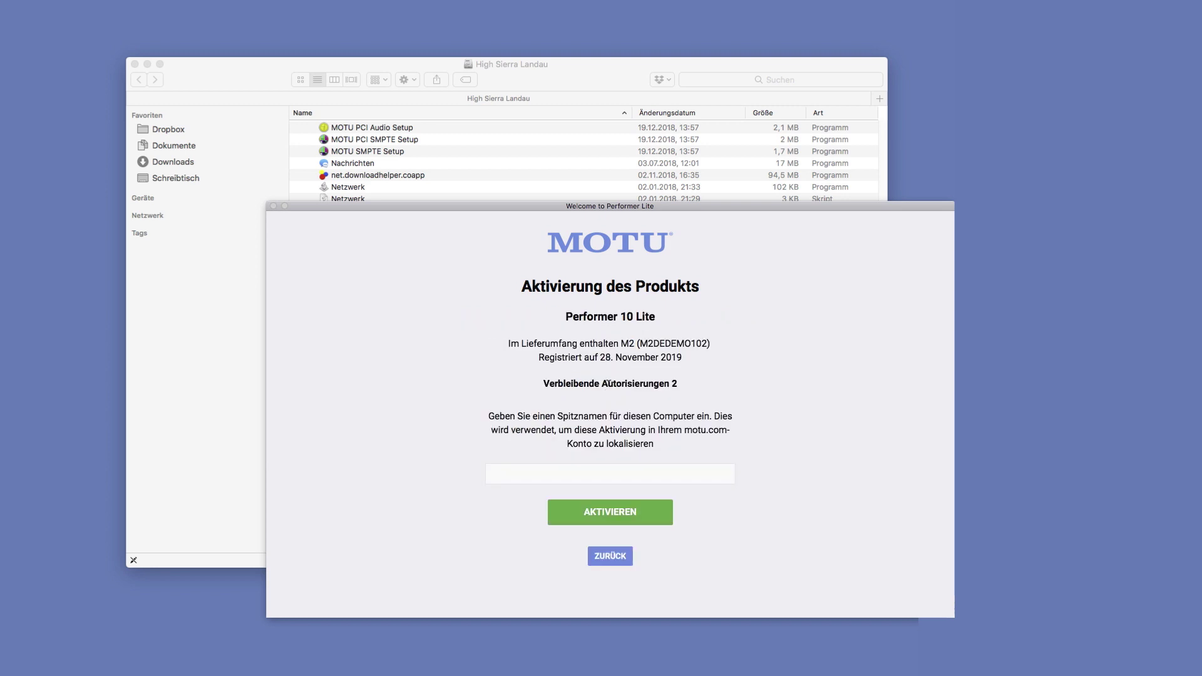
pyautogui.click(515, 466)
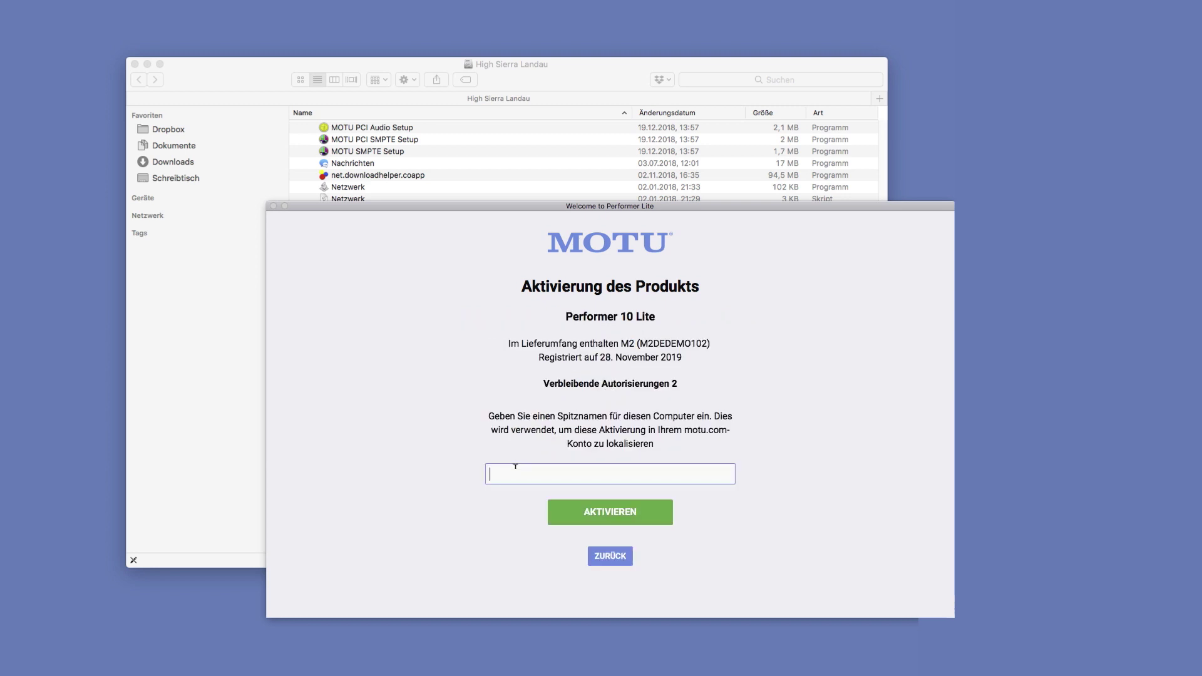
pyautogui.write('Mein Mac')
pyautogui.click(551, 510)
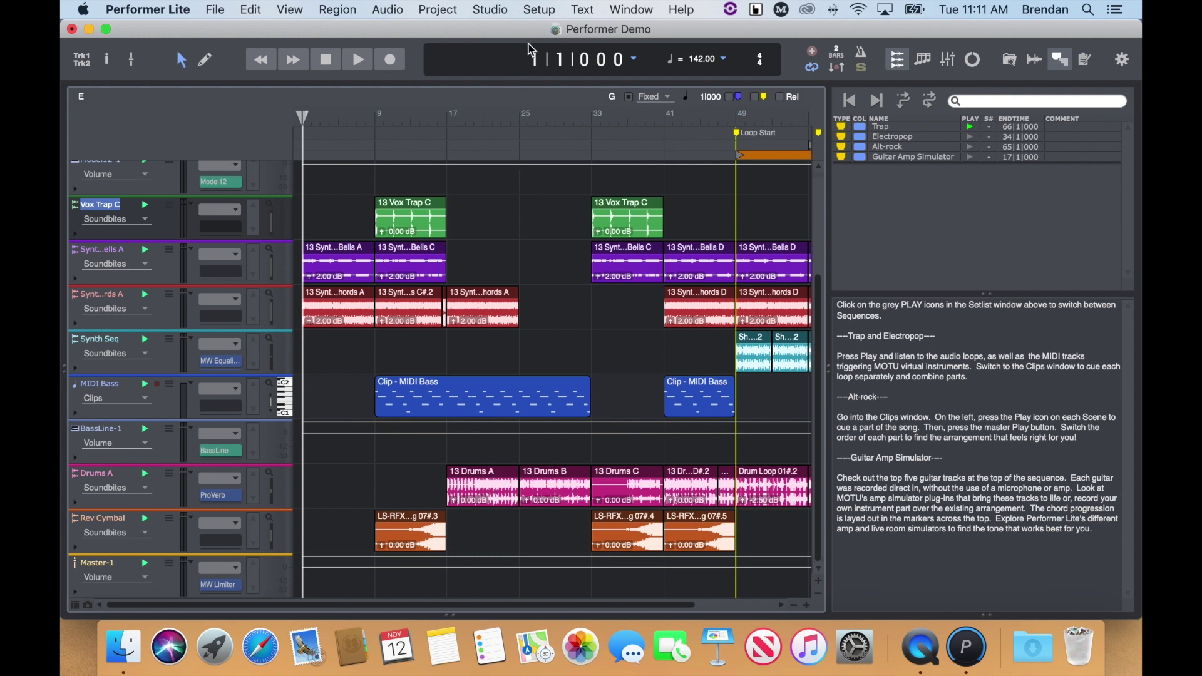
# Bring up Setup > Configure Audio System > Configure Hardware Driver
pyautogui.click(540, 11)
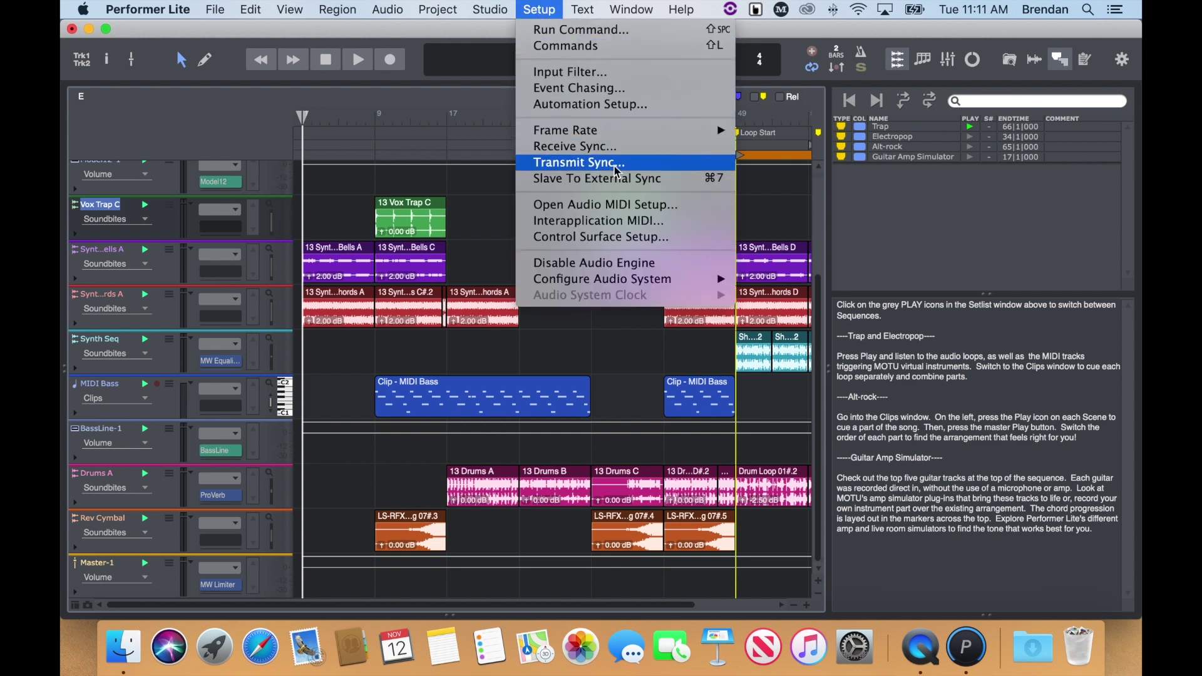
pyautogui.moveTo(699, 283)
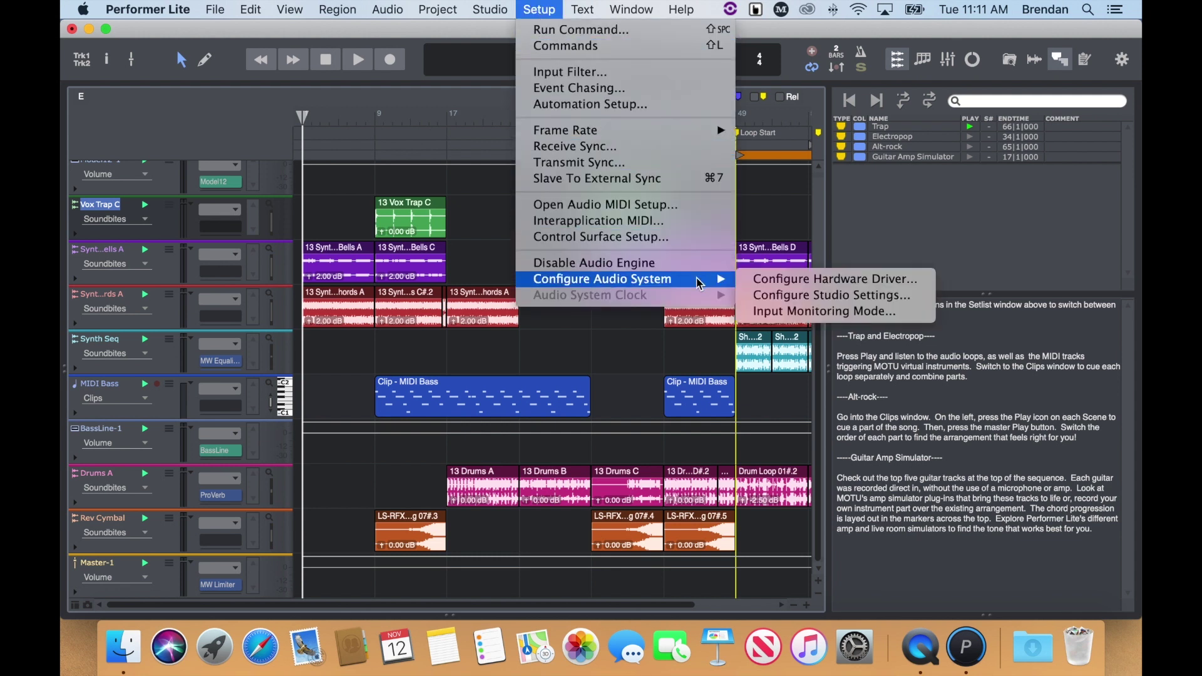
pyautogui.click(853, 281)
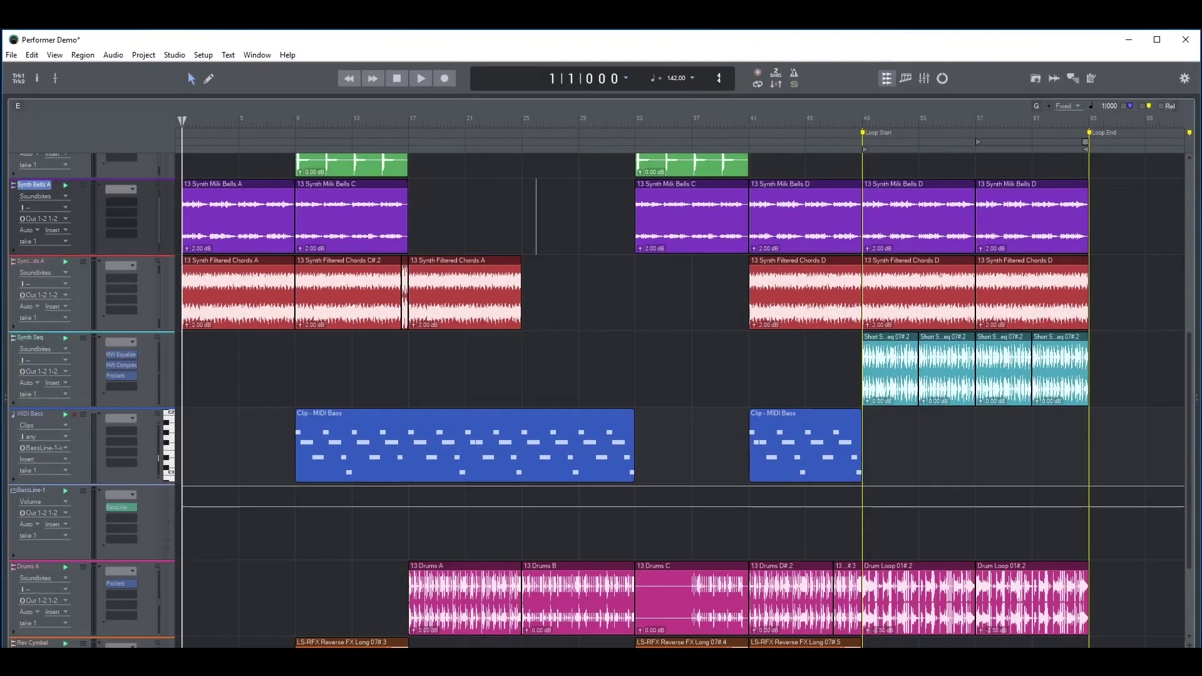
# Set the hardware driver to ASIO with the MOTU M Series interface
pyautogui.click(203, 55)
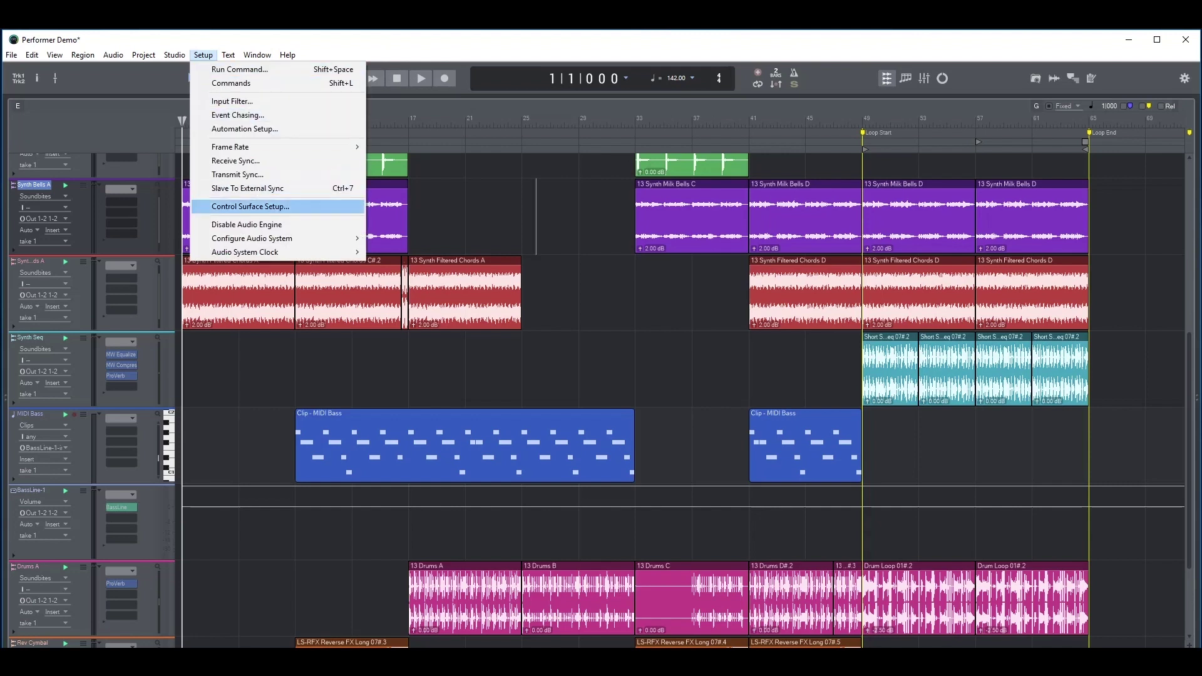
pyautogui.moveTo(313, 239)
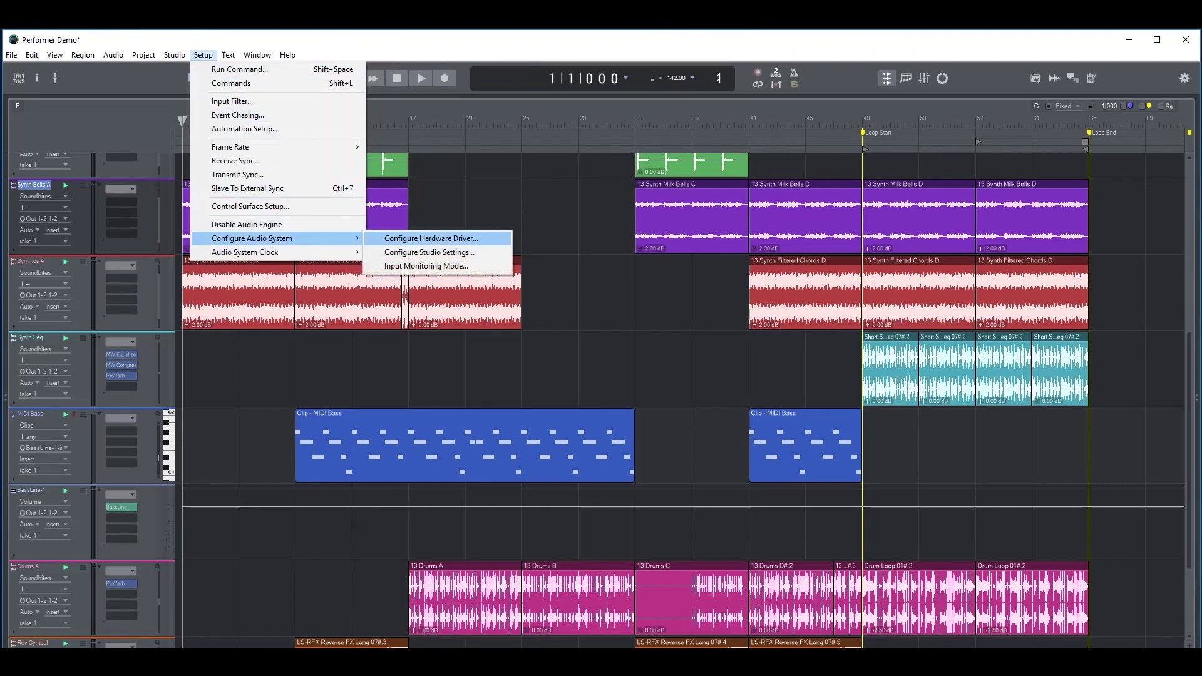
pyautogui.click(431, 238)
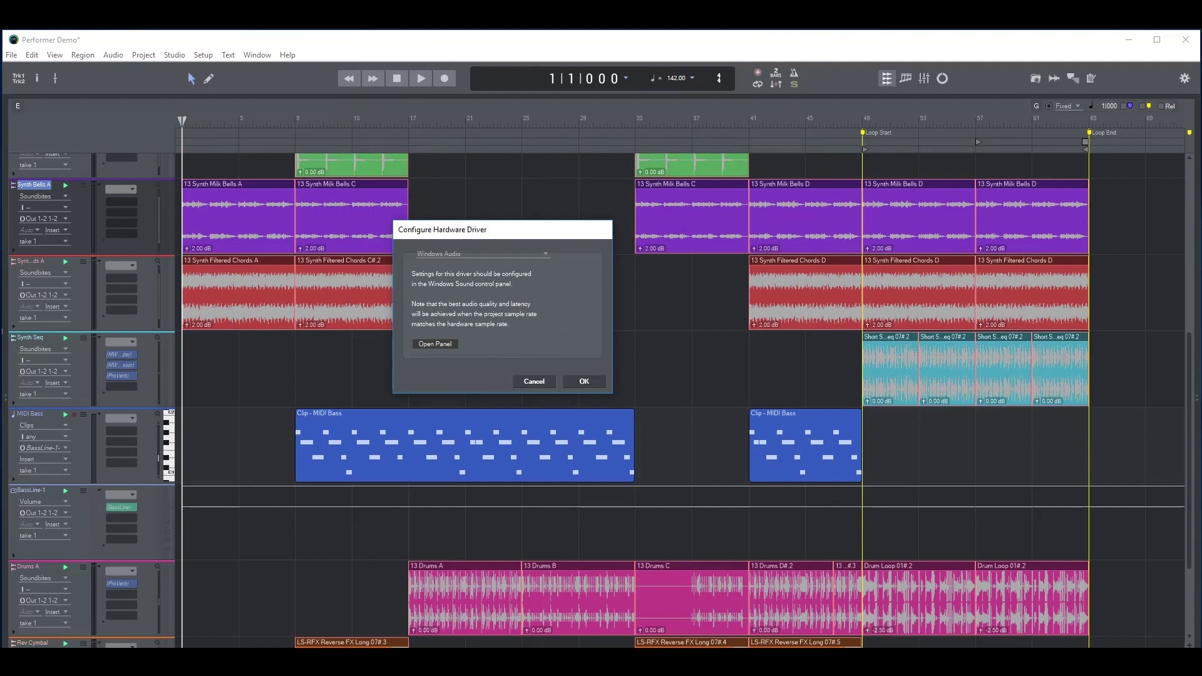
pyautogui.click(482, 253)
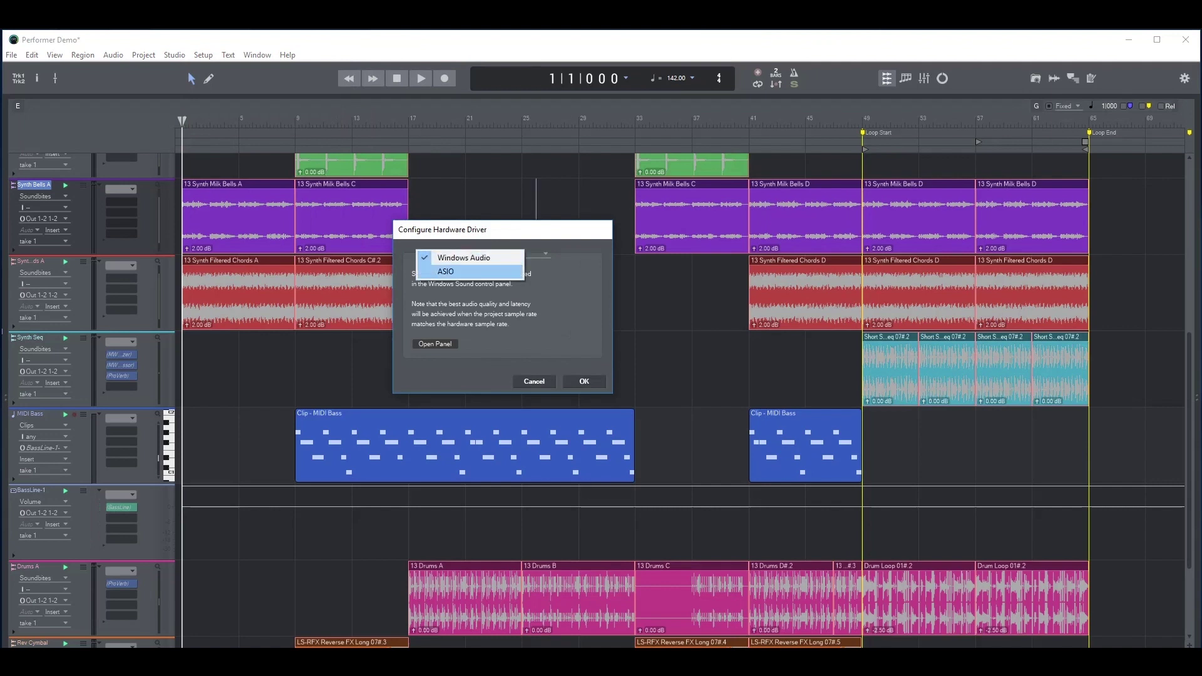
pyautogui.click(469, 271)
pyautogui.click(532, 280)
pyautogui.click(528, 283)
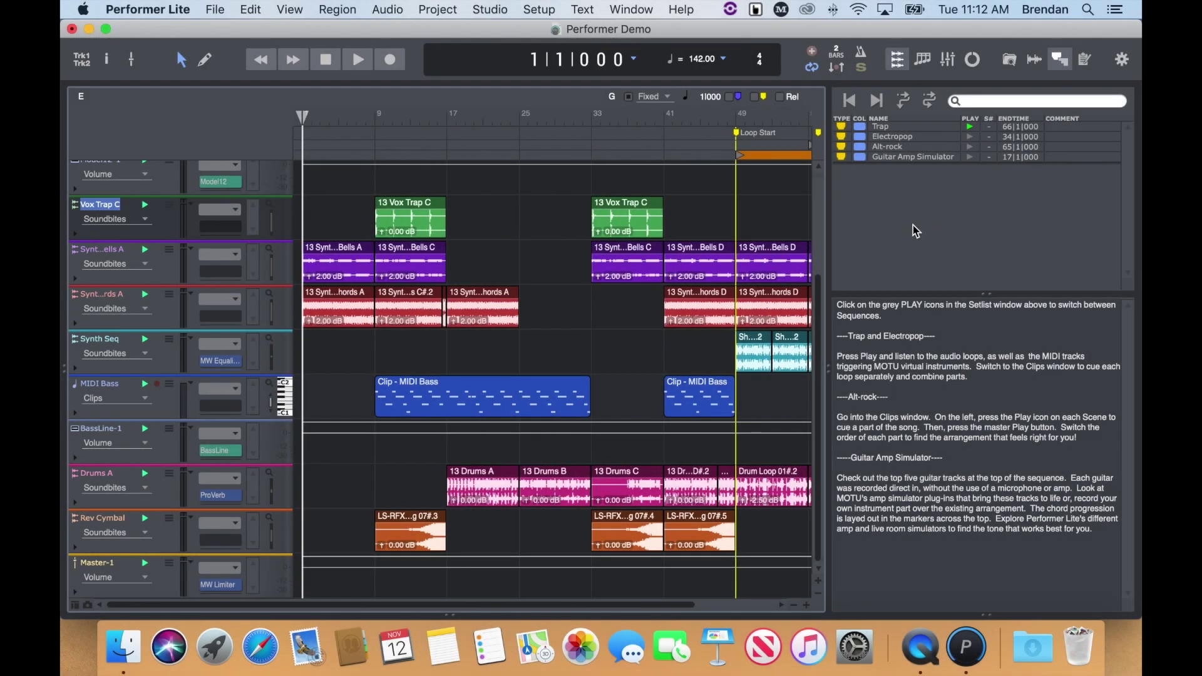
# Play and stop the Performer Demo, then close it, saving the changes
pyautogui.click(366, 66)
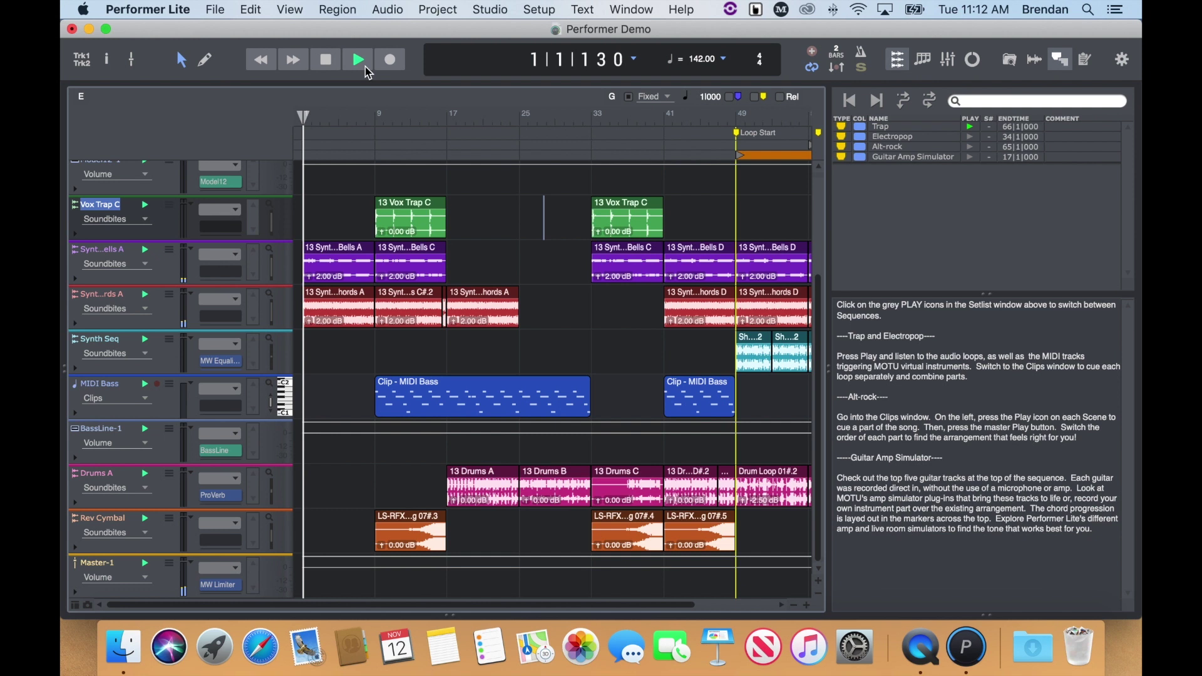
pyautogui.click(326, 61)
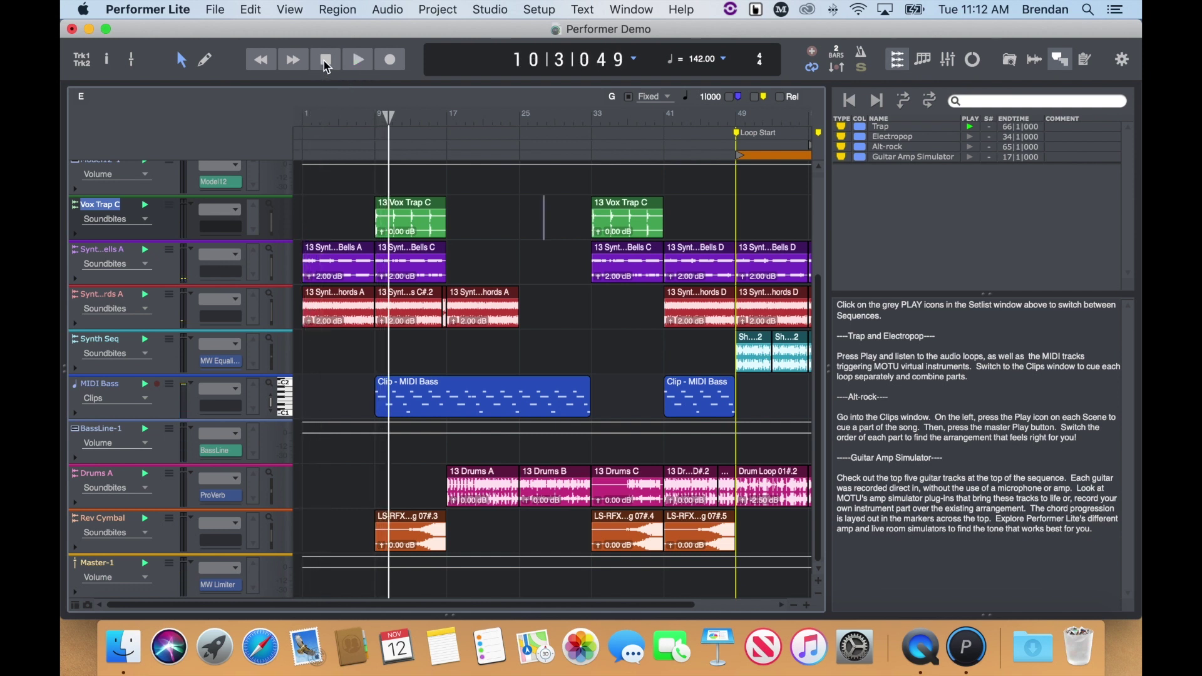
pyautogui.click(212, 11)
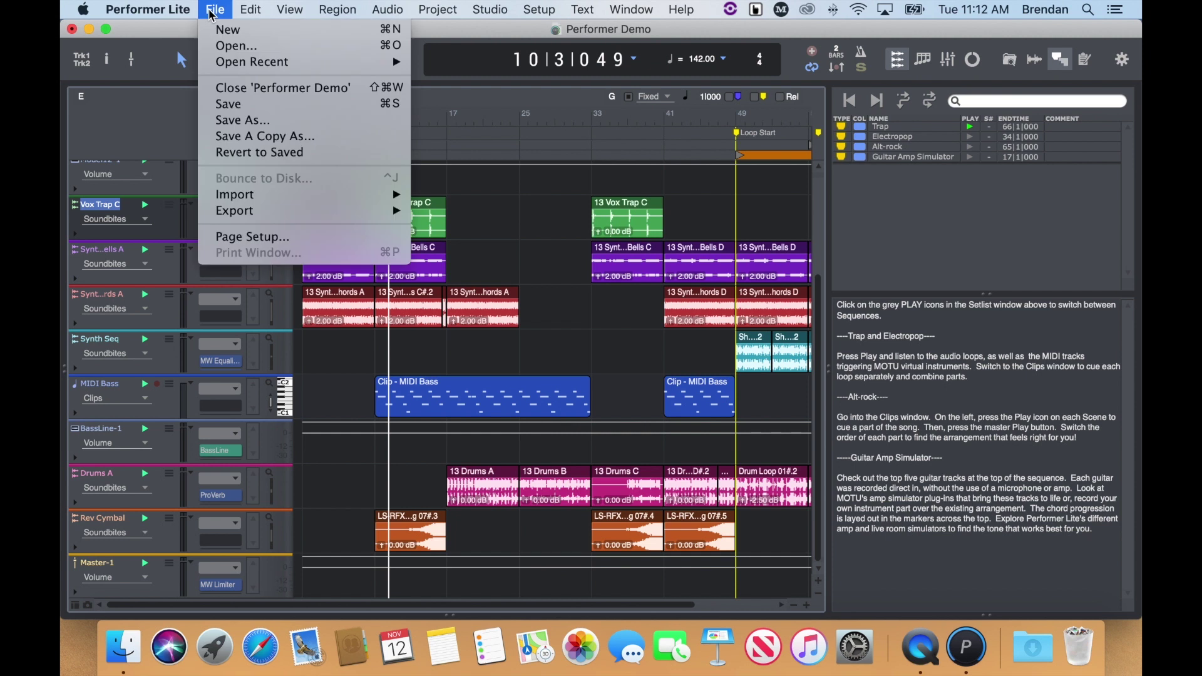
pyautogui.click(306, 95)
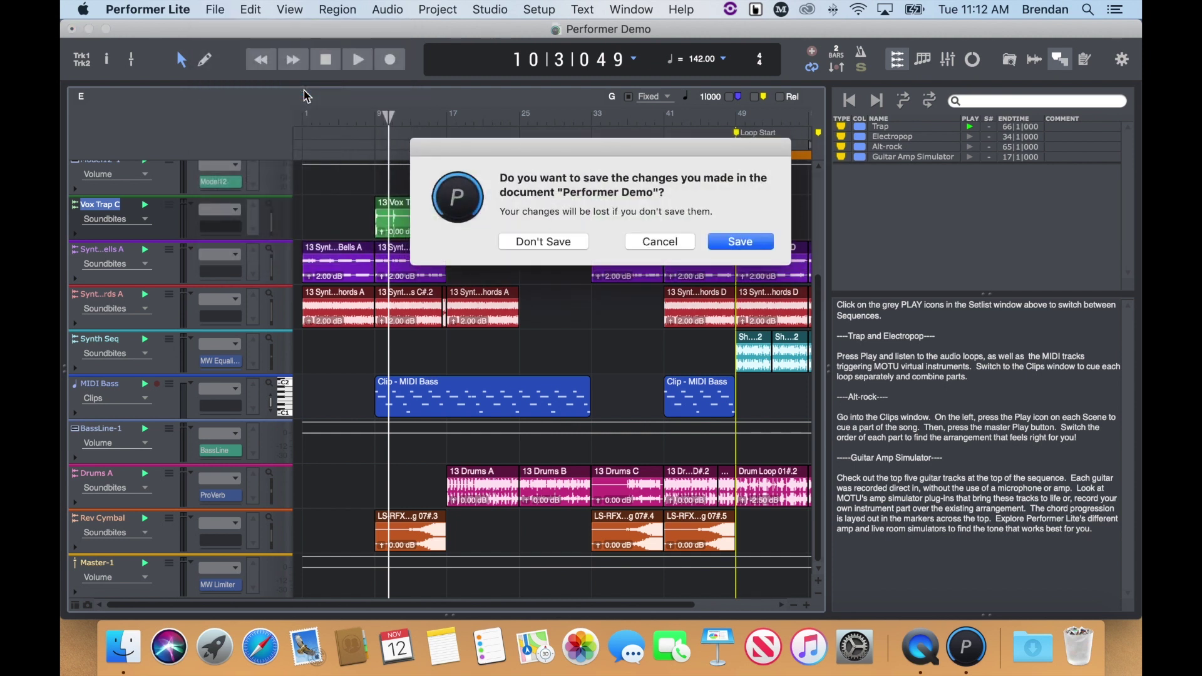
pyautogui.click(741, 243)
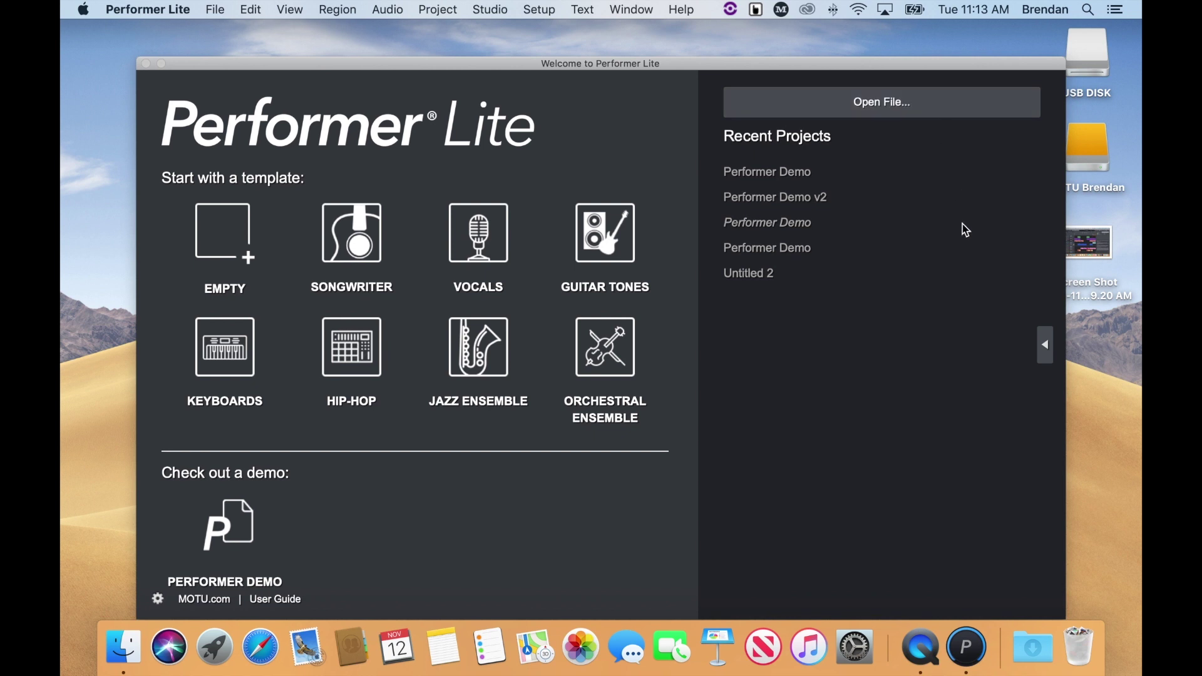
# Create a project from the EMPTY template named 'New Project'
pyautogui.click(1045, 346)
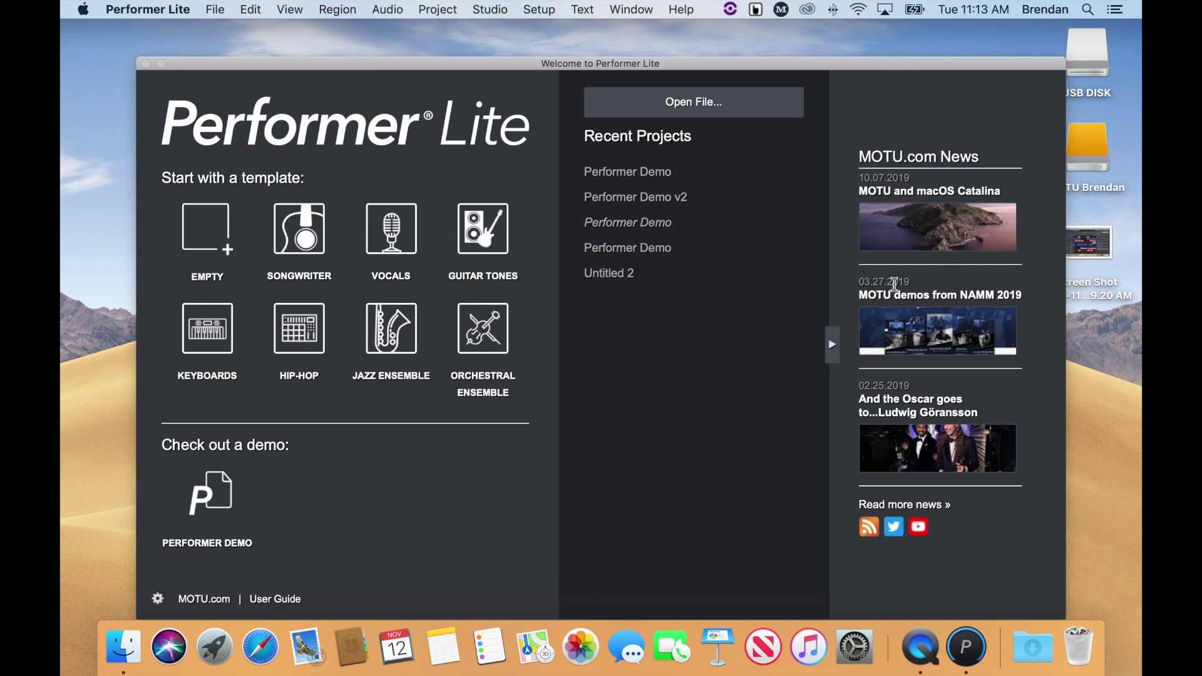
pyautogui.click(213, 240)
pyautogui.write('New Project')
pyautogui.press('Return')
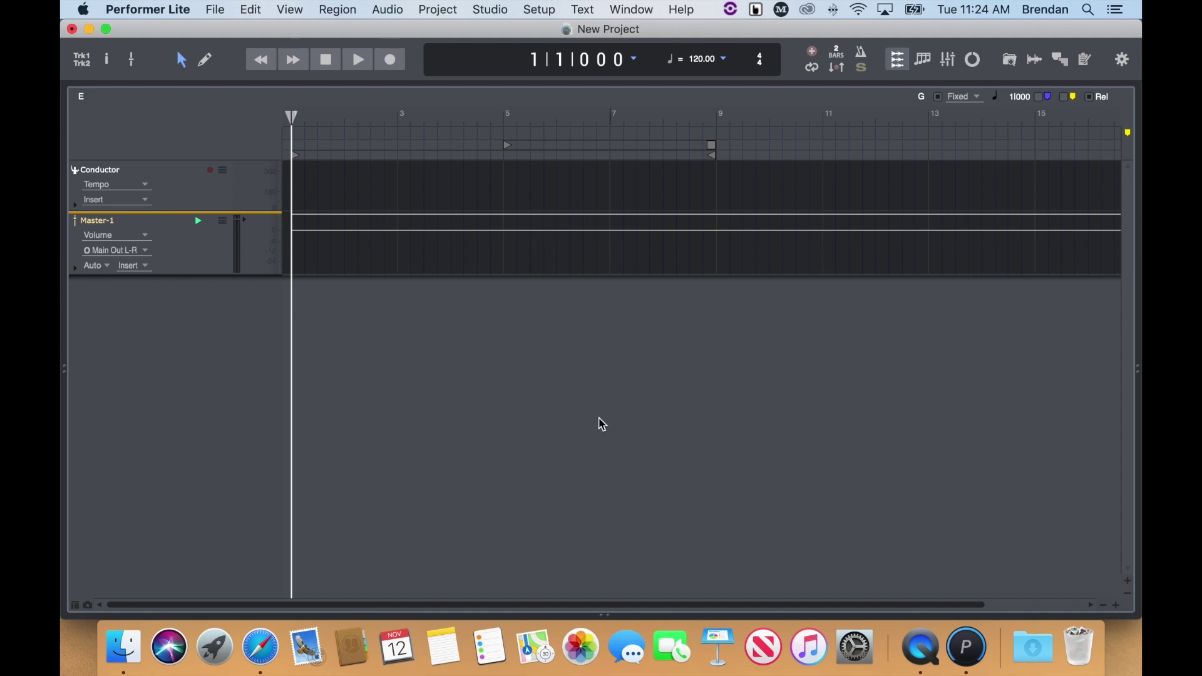
pyautogui.click(87, 69)
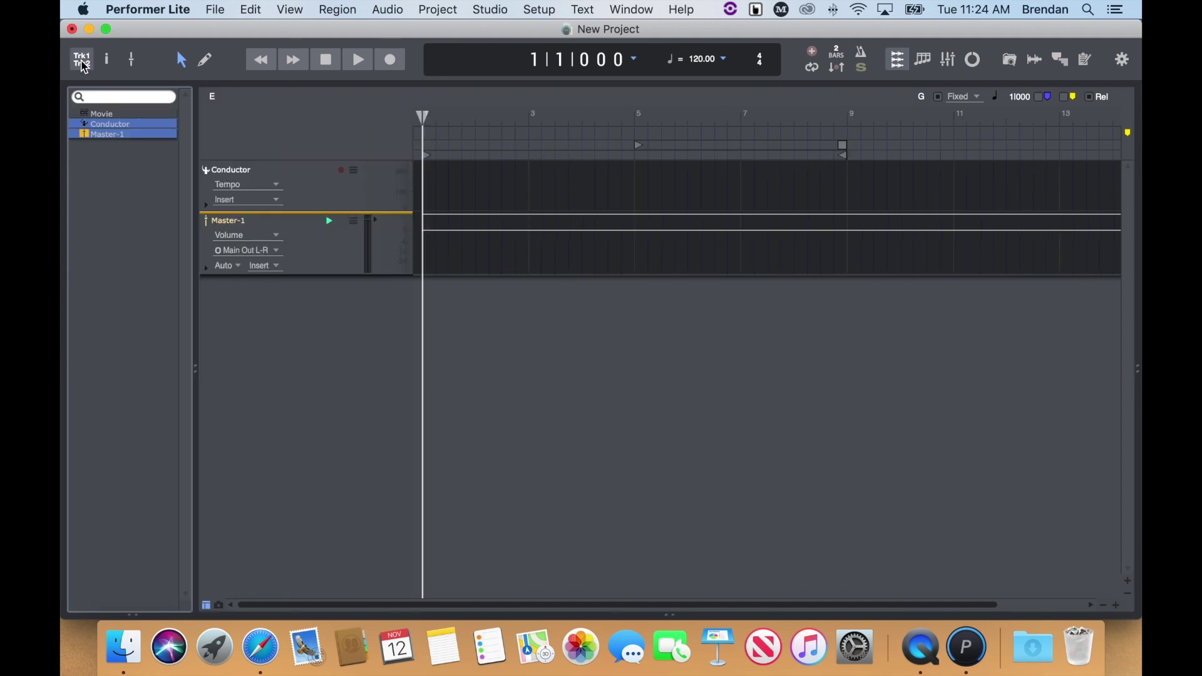
pyautogui.click(85, 67)
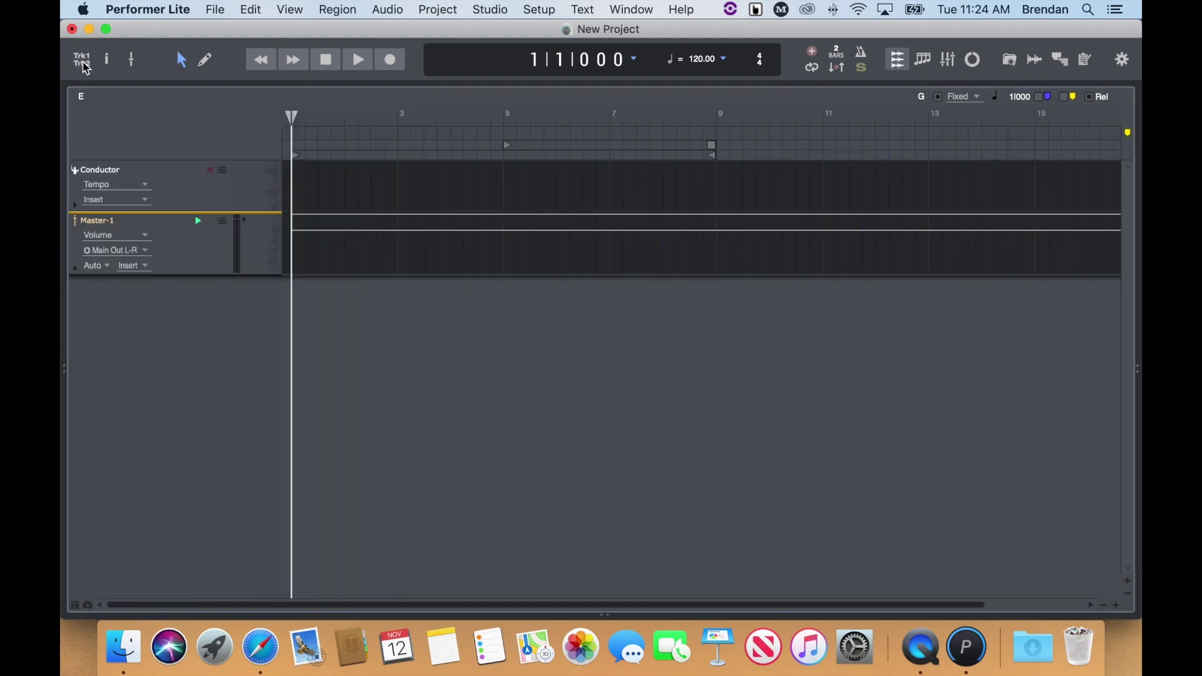
pyautogui.click(132, 61)
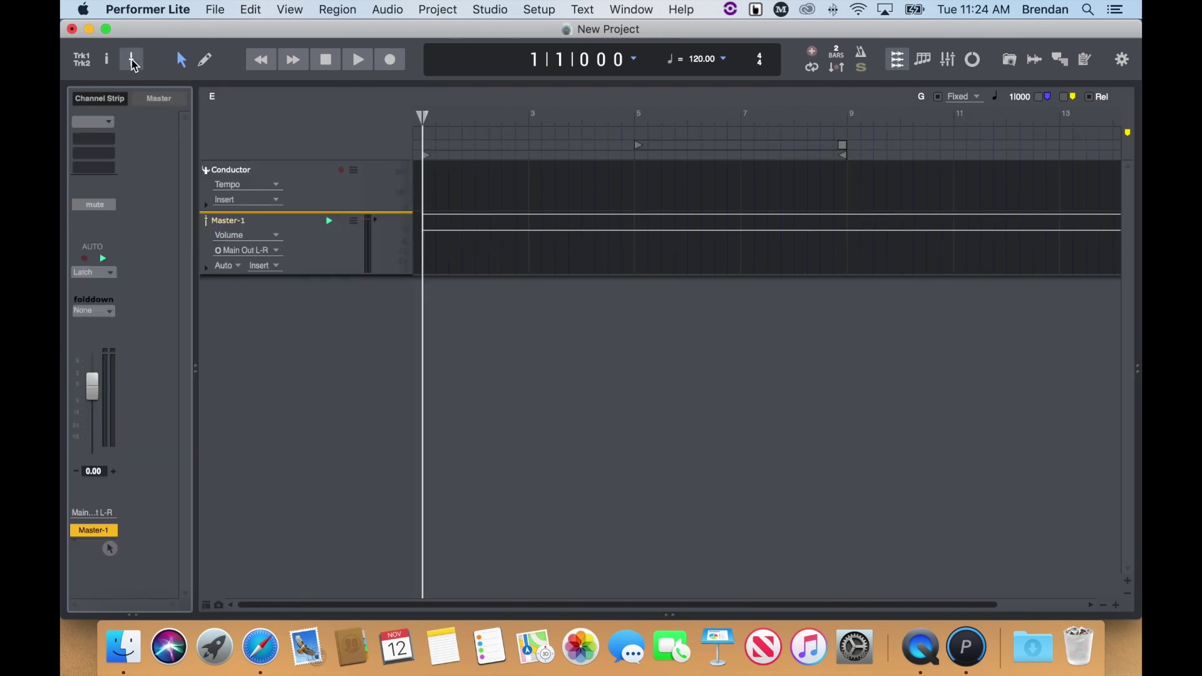
pyautogui.click(132, 61)
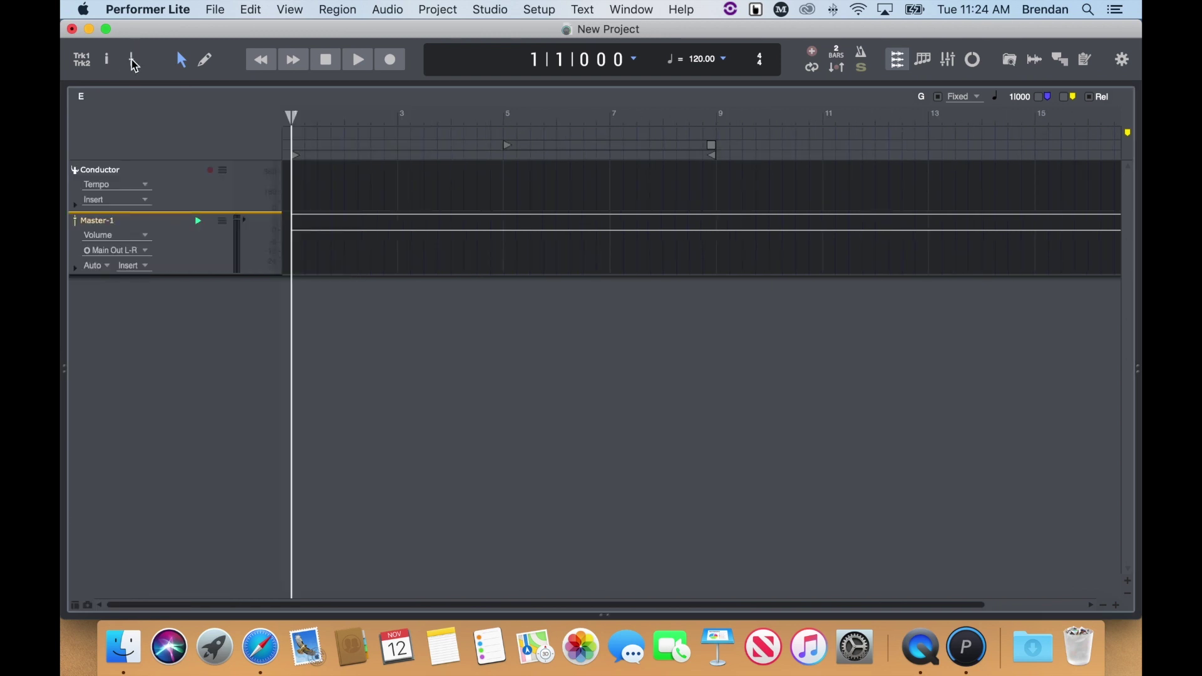
pyautogui.click(1010, 61)
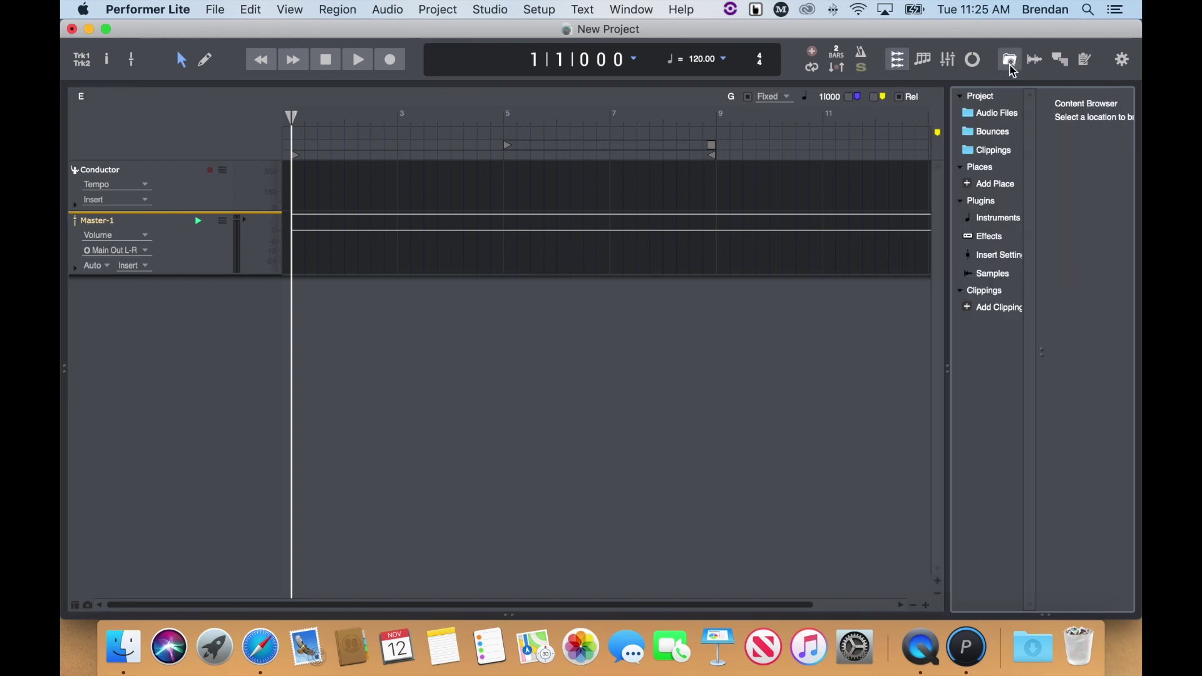
pyautogui.click(1066, 63)
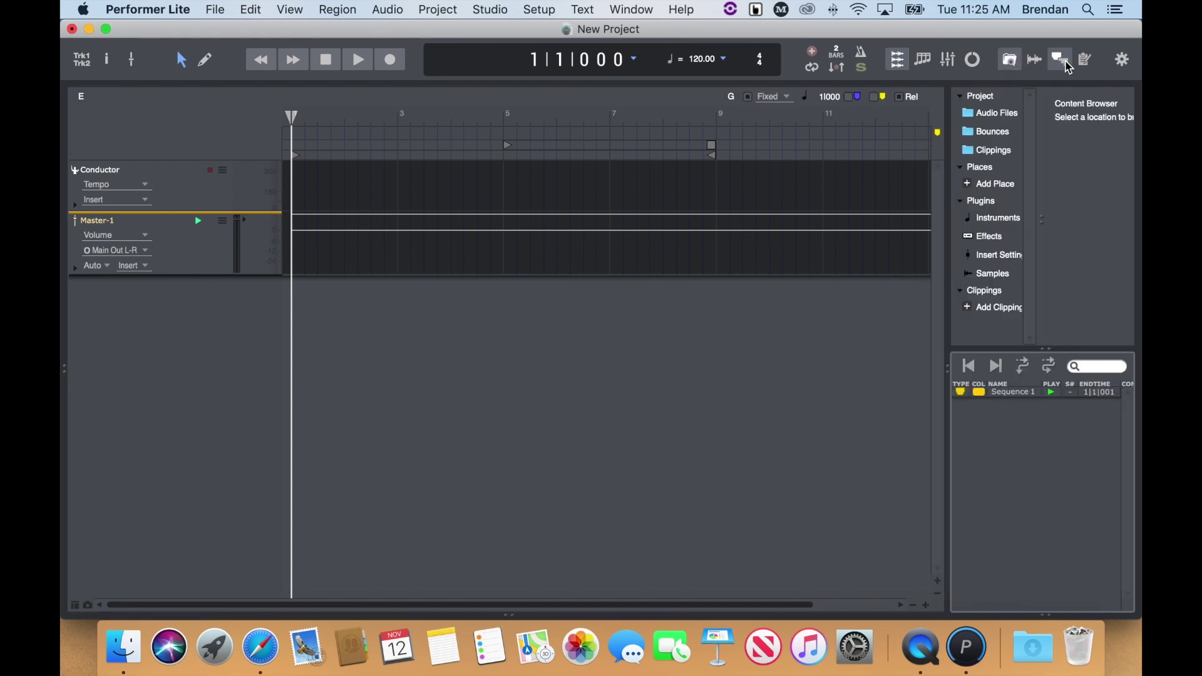
pyautogui.click(1069, 66)
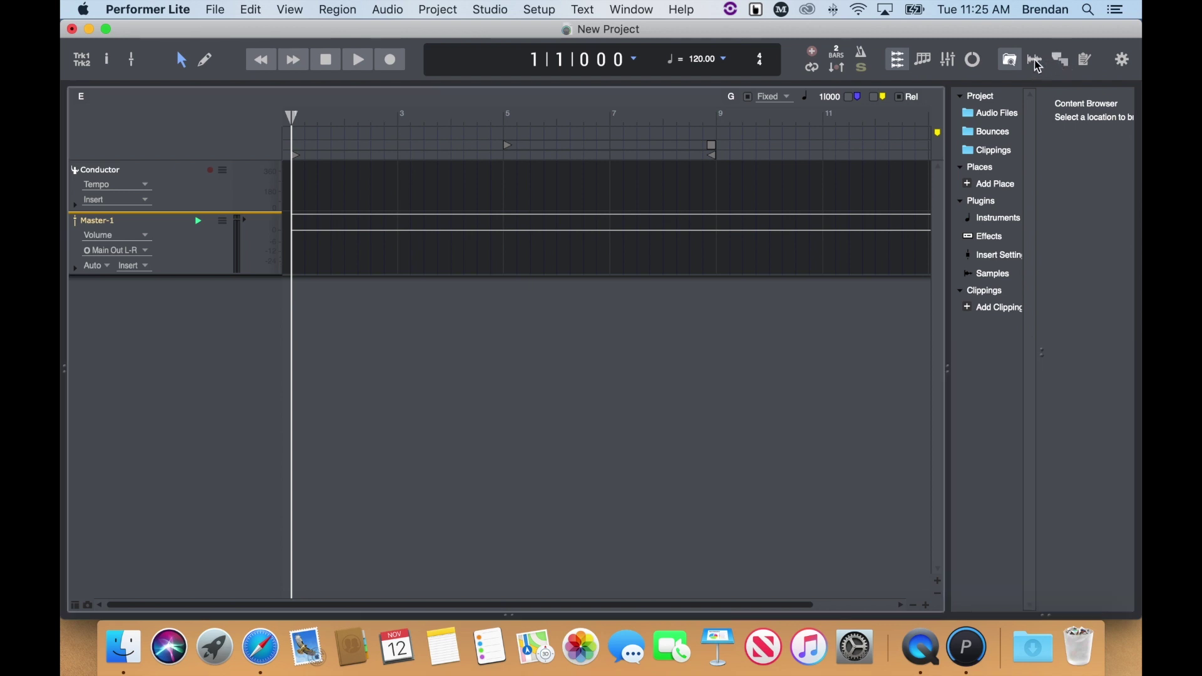
pyautogui.click(1014, 66)
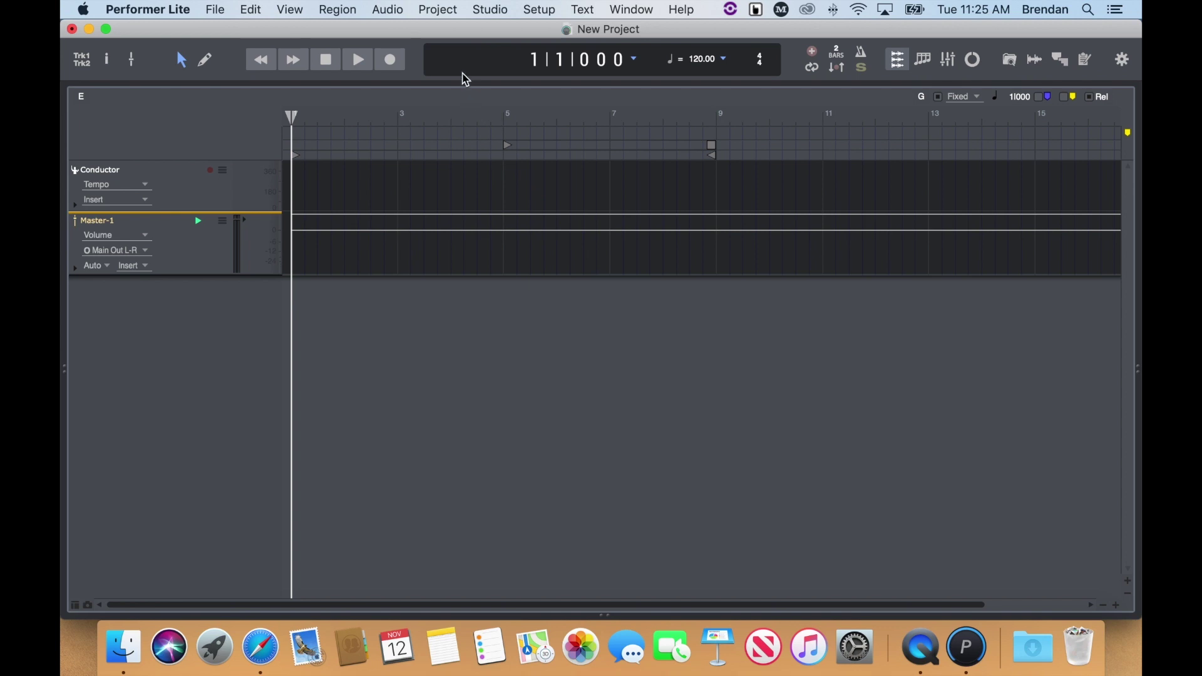
# Add a mono audio track, Audio-1, from the Project menu's Add Track options
pyautogui.click(450, 11)
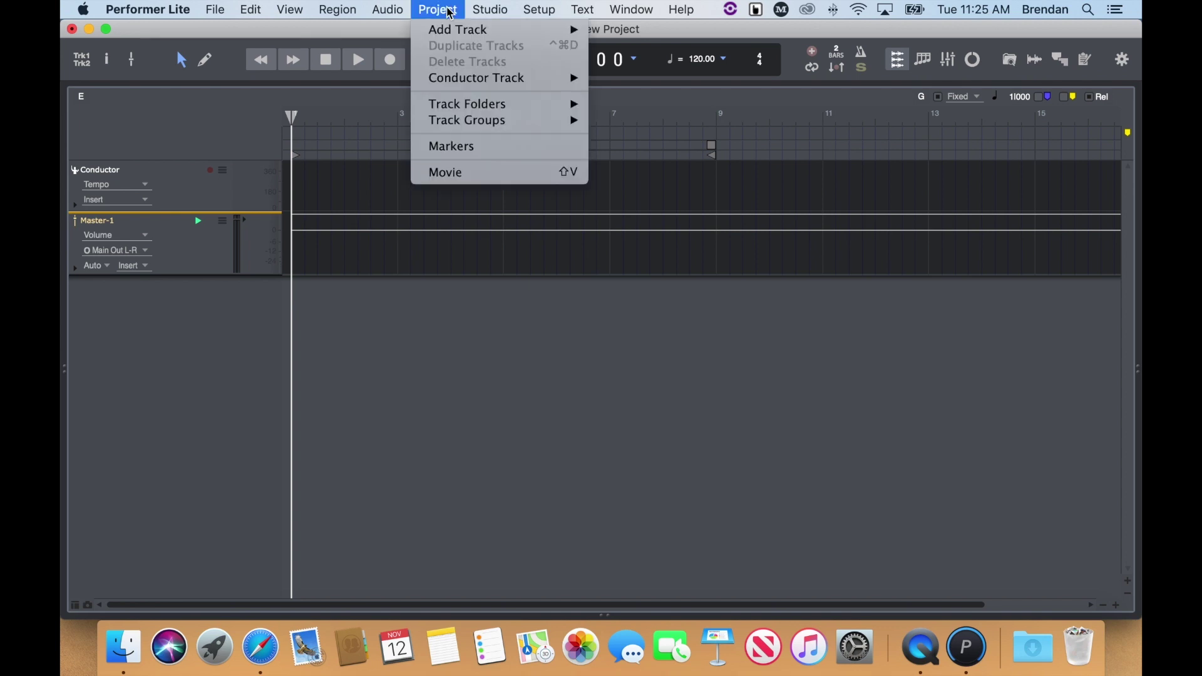
pyautogui.moveTo(449, 30)
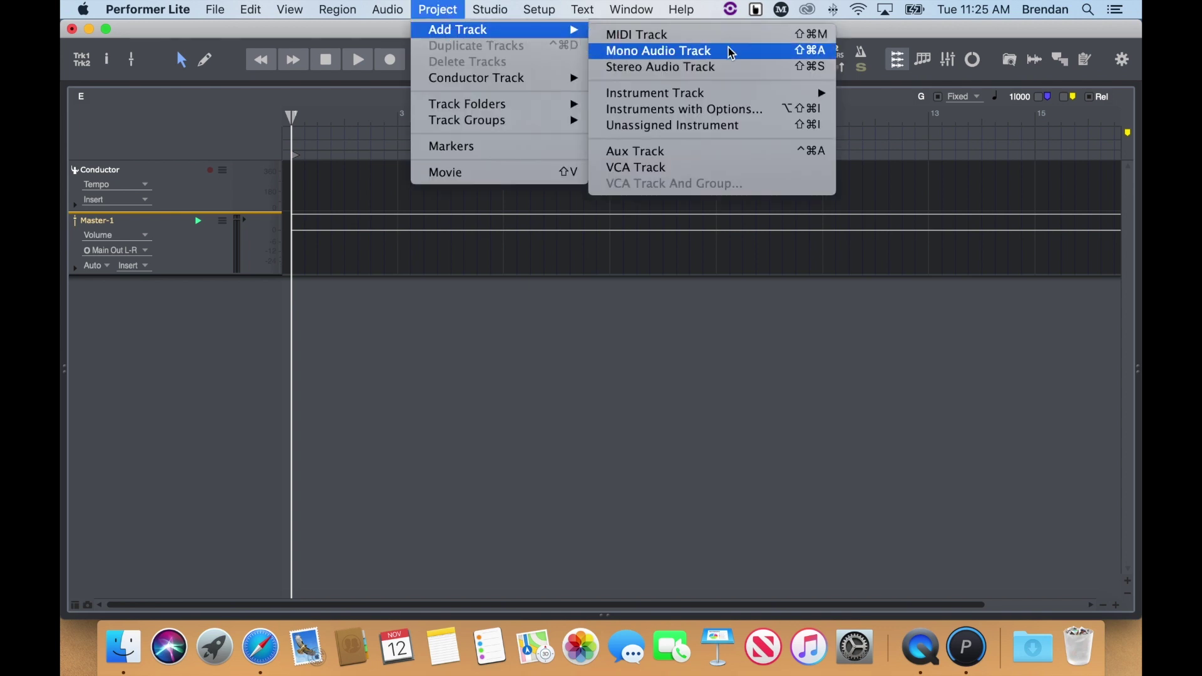
pyautogui.click(749, 59)
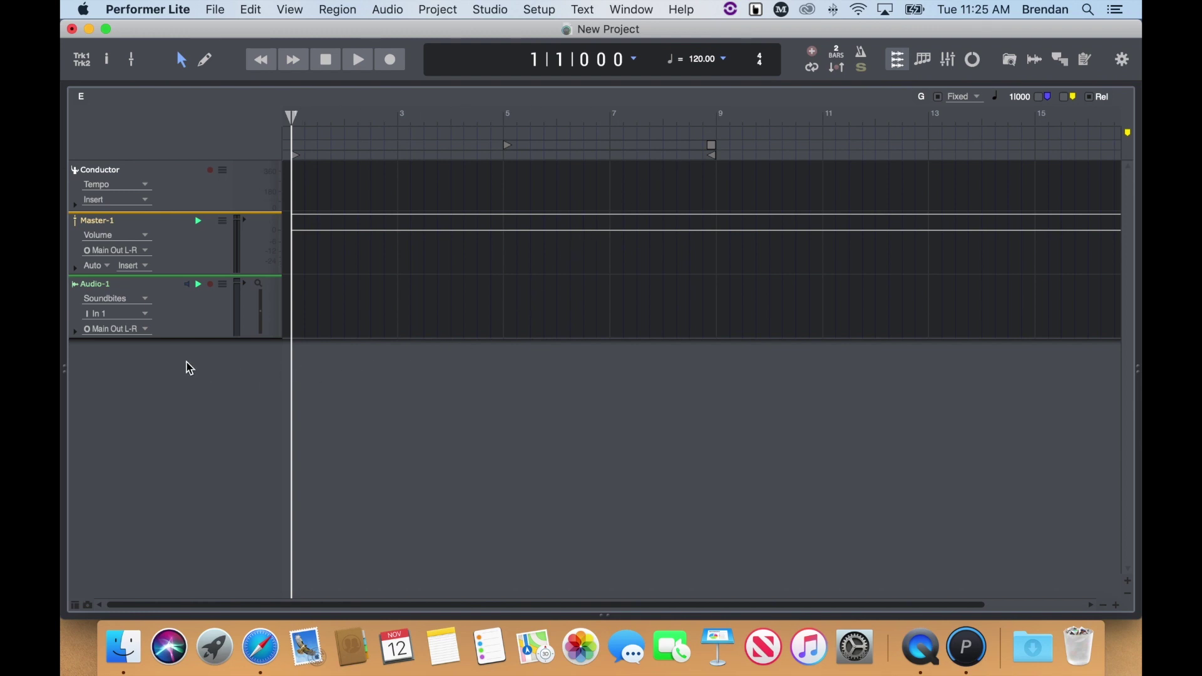
pyautogui.click(145, 314)
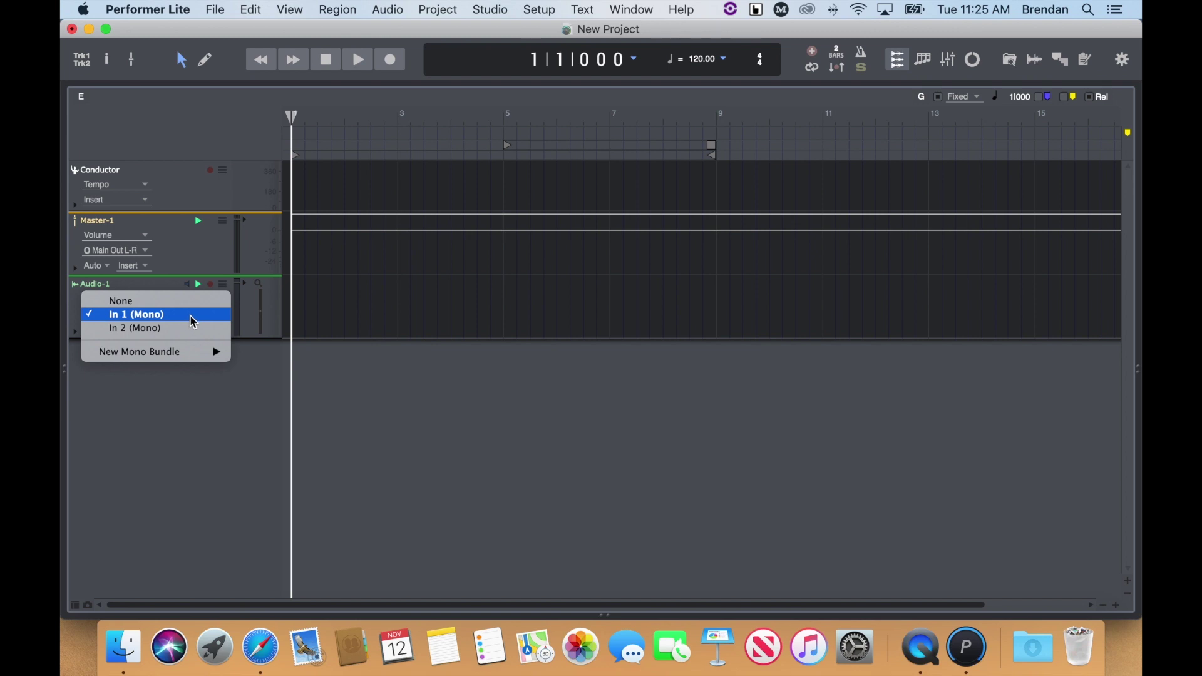
pyautogui.moveTo(203, 352)
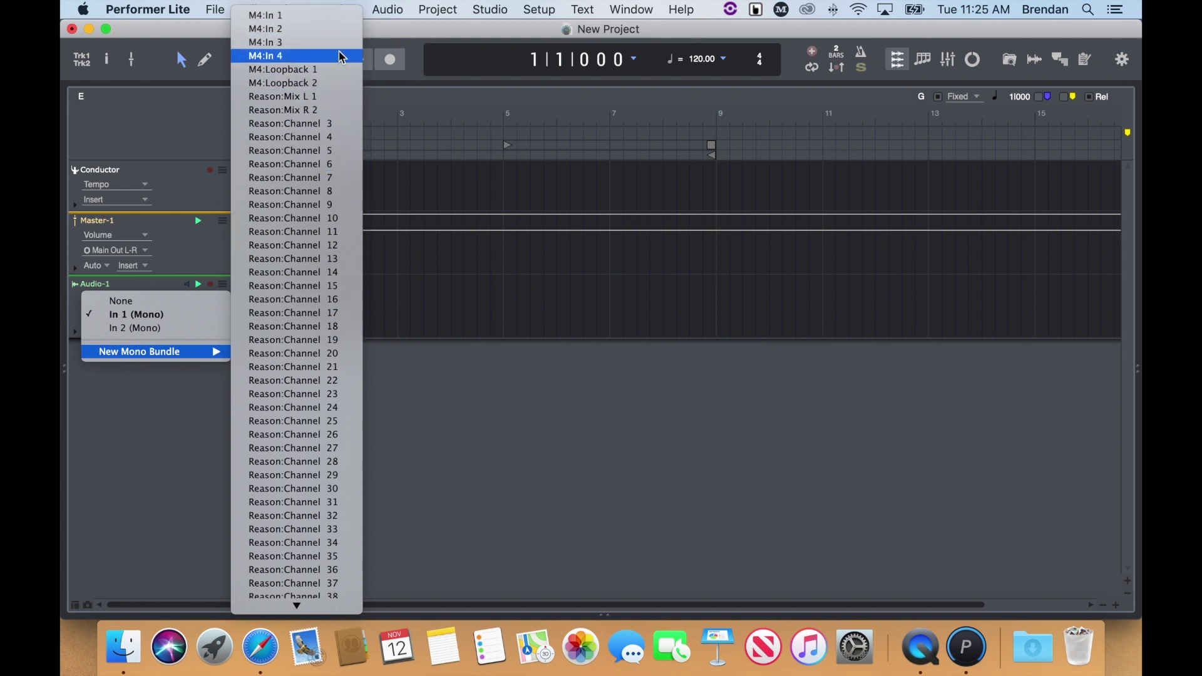
pyautogui.click(177, 322)
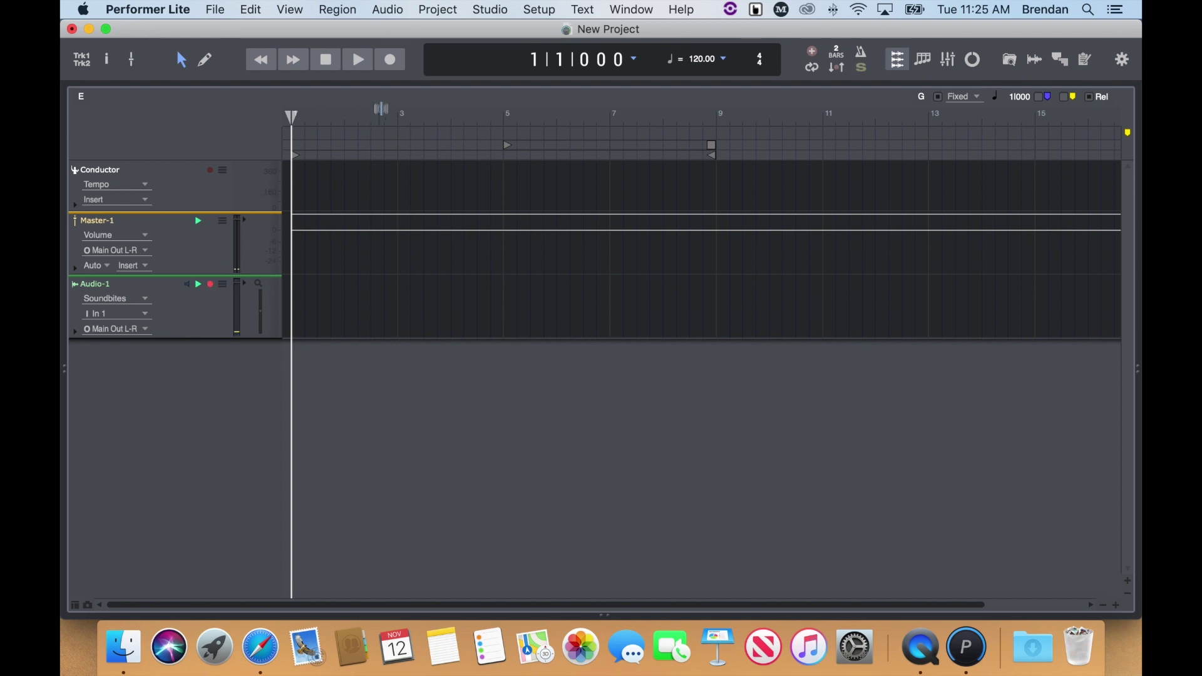
# Record a two-bar clip on Audio-1 from bar 1, then play it back from bar 1
pyautogui.click(397, 65)
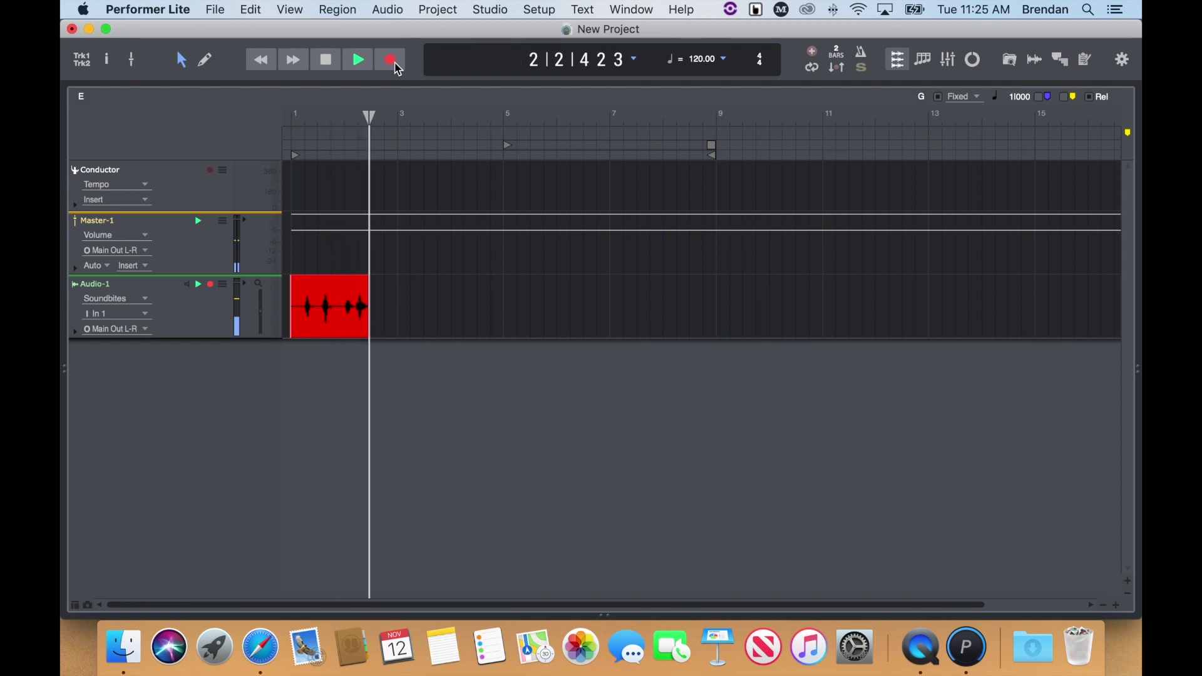
pyautogui.click(396, 65)
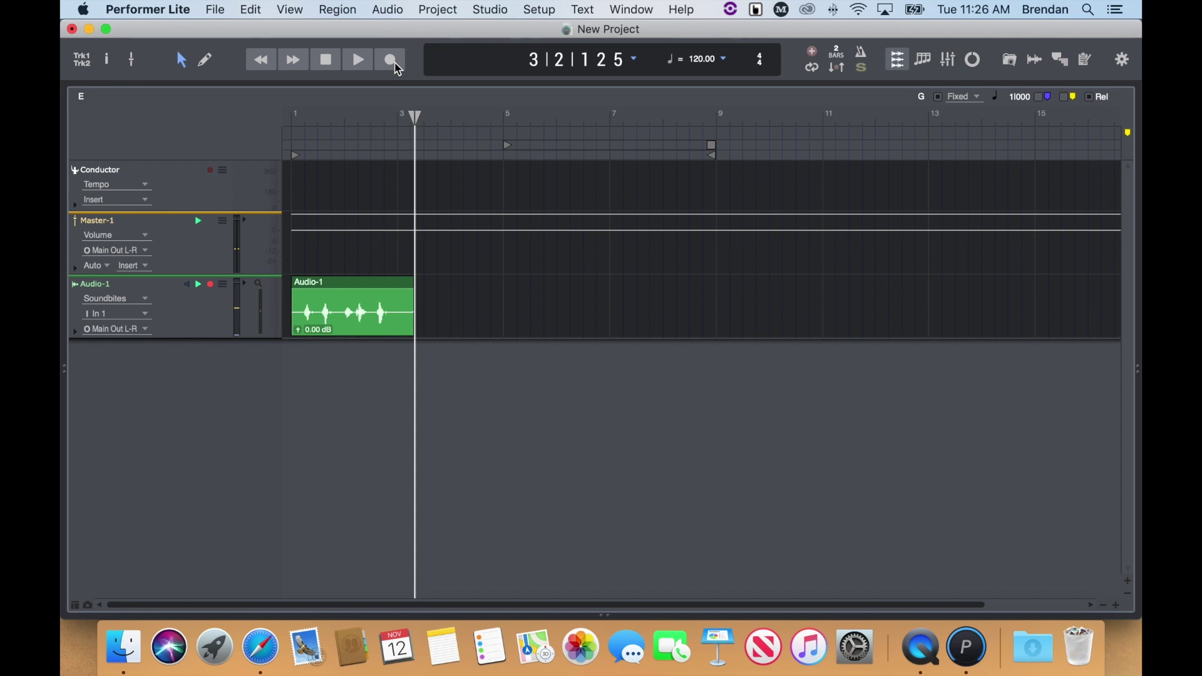
pyautogui.moveTo(414, 115); pyautogui.dragTo(276, 120)
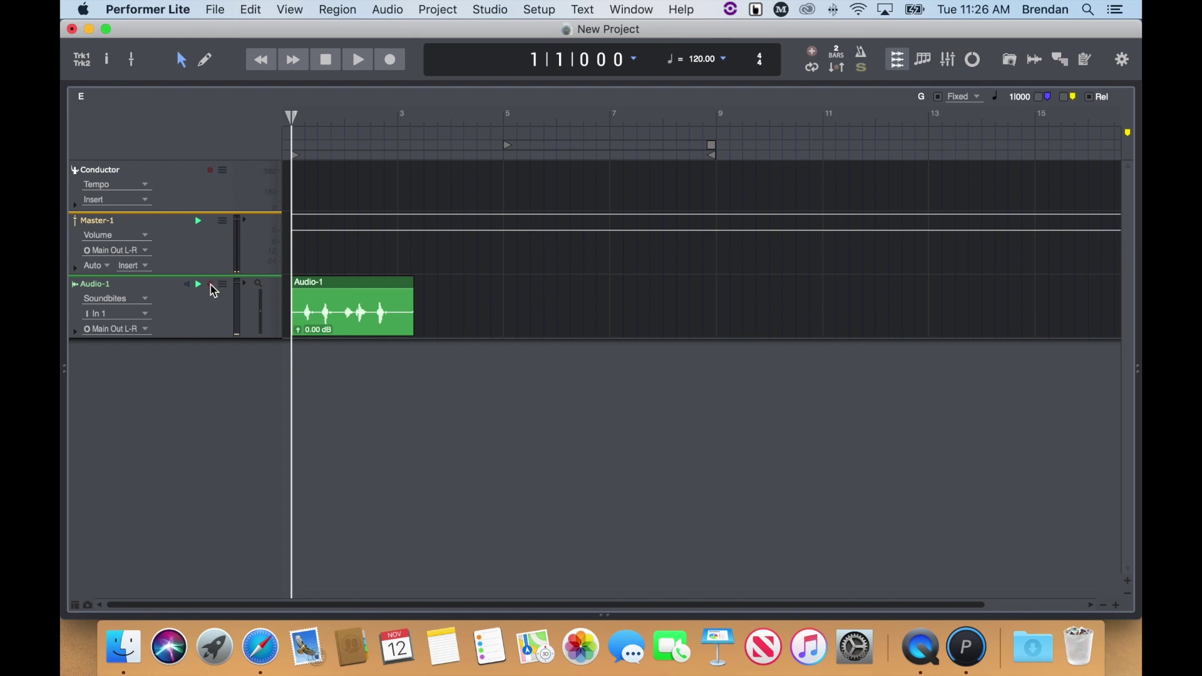
pyautogui.press('space')
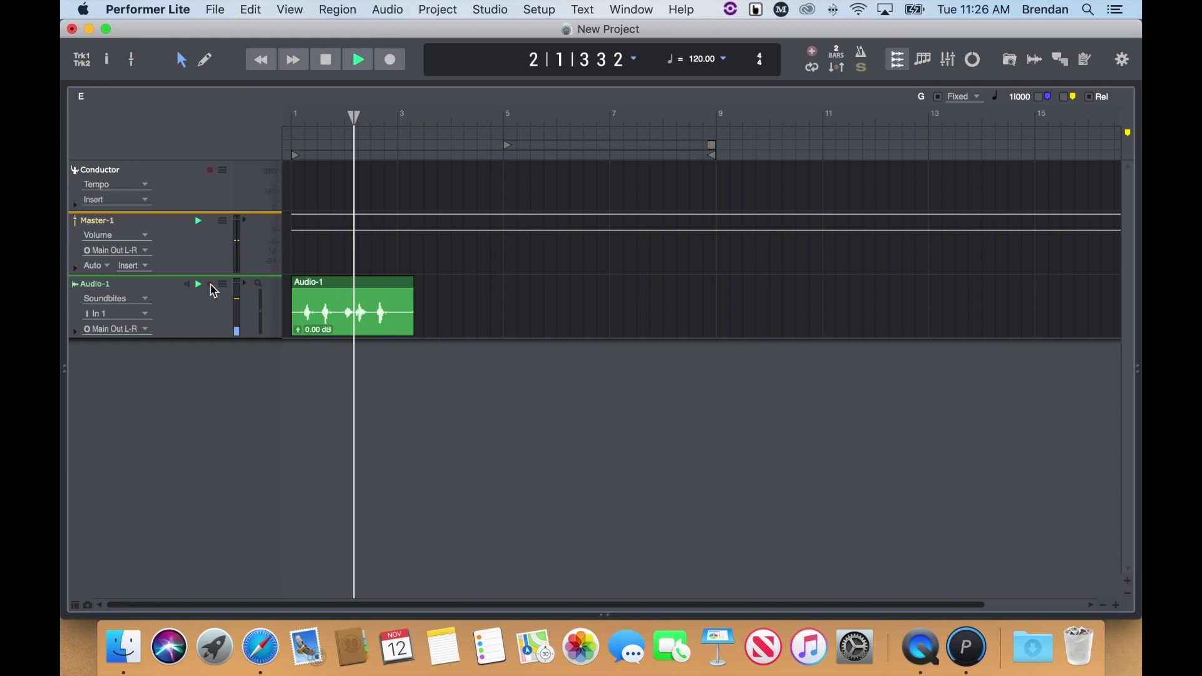
pyautogui.press('space')
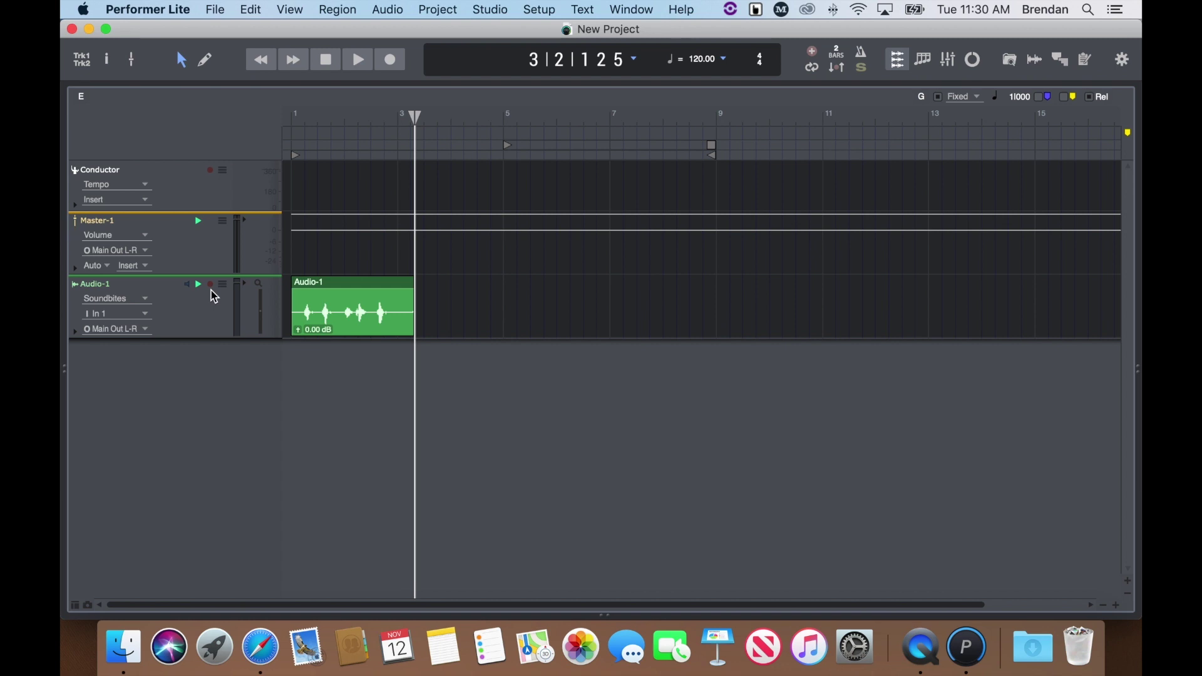
# Add a stereo audio track, Audio-2, from the Project menu's Add Track submenu
pyautogui.click(437, 10)
pyautogui.moveTo(463, 32)
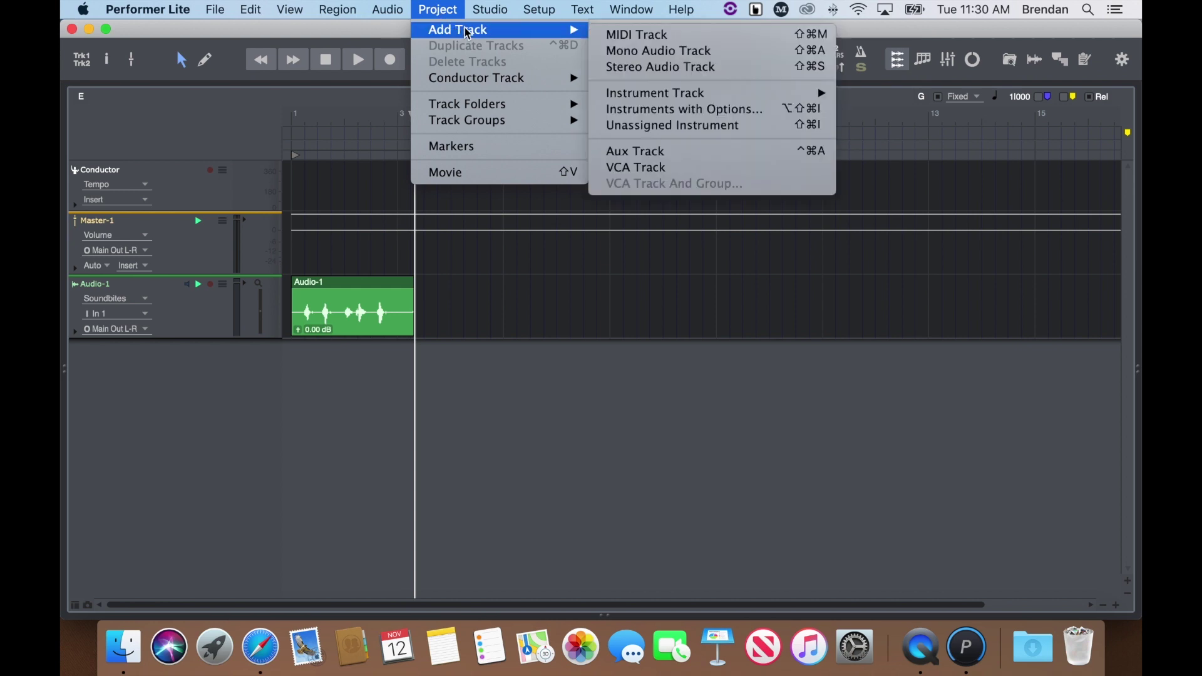
pyautogui.click(754, 67)
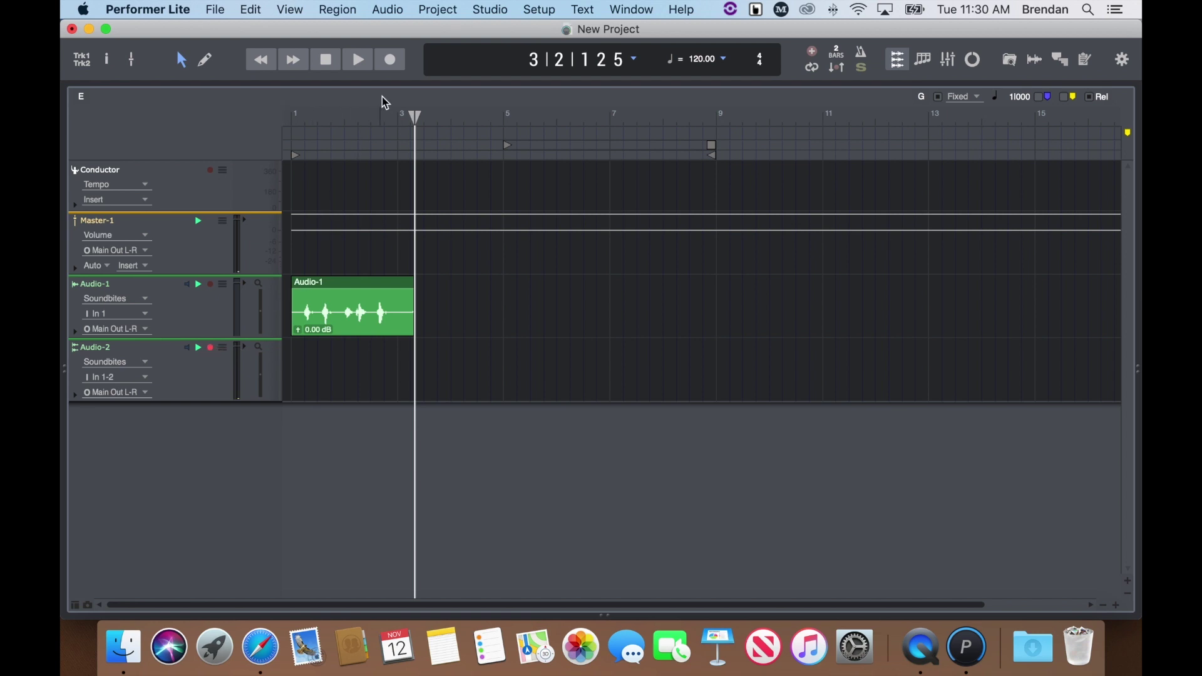
# Record a stereo take on Audio-2 from bar 3 to about bar 8, then play it back
pyautogui.click(391, 60)
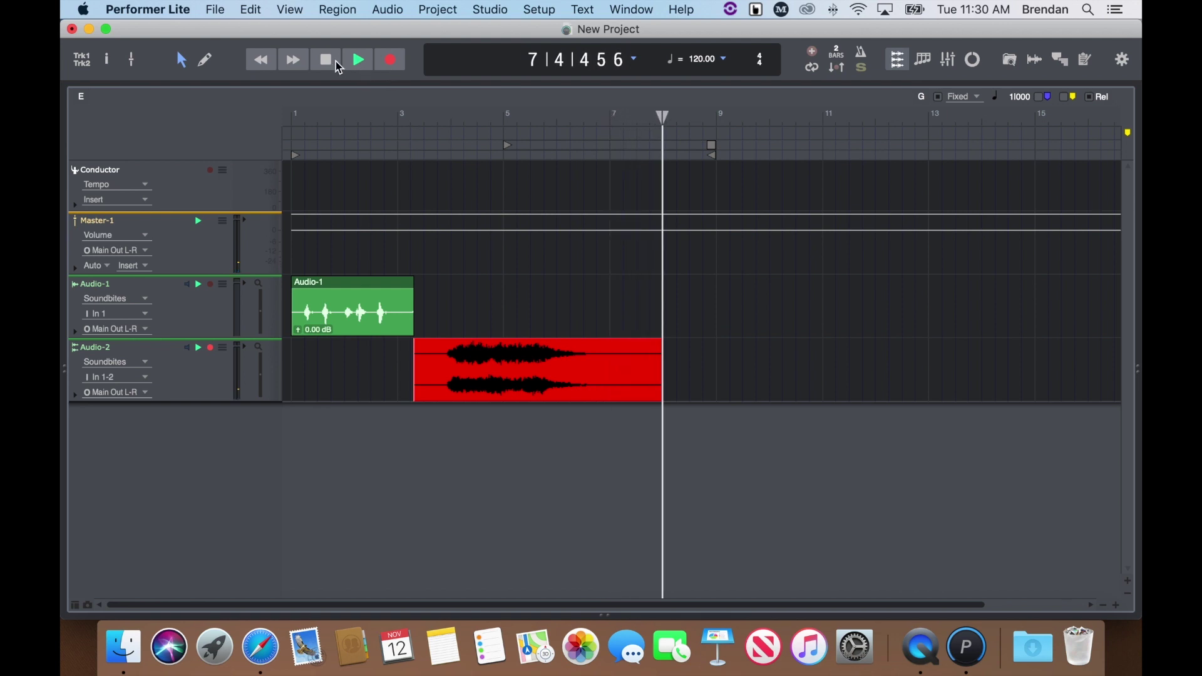
pyautogui.click(326, 62)
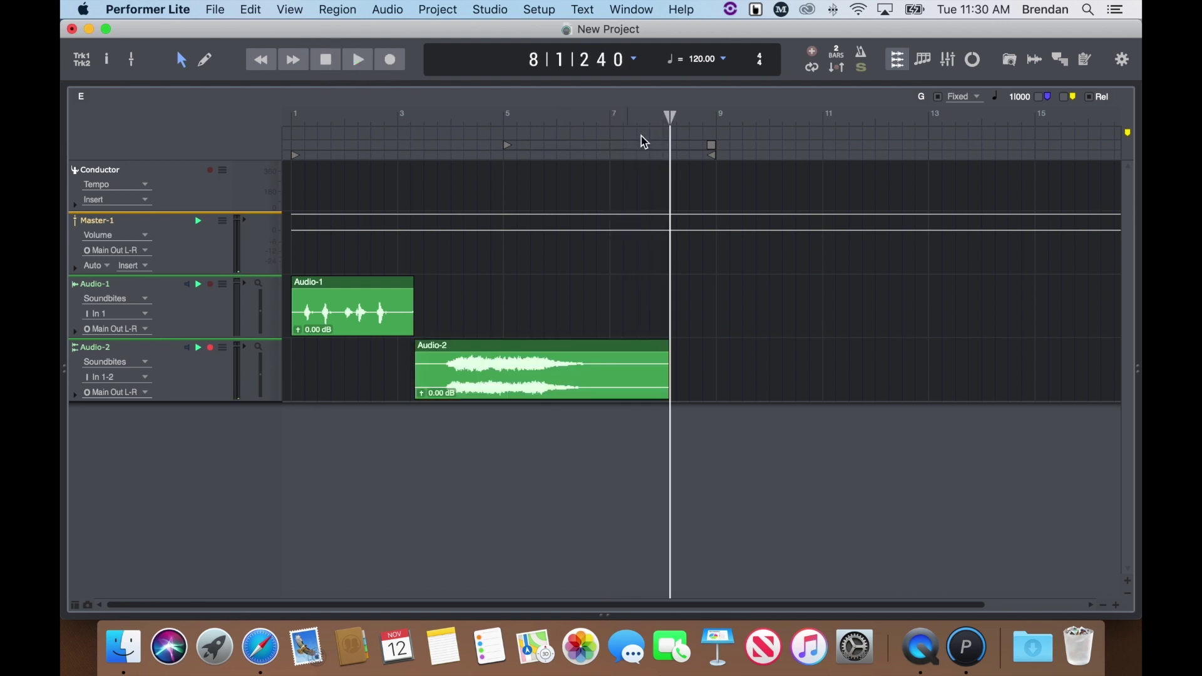
pyautogui.moveTo(674, 116); pyautogui.dragTo(422, 120)
pyautogui.press('space')
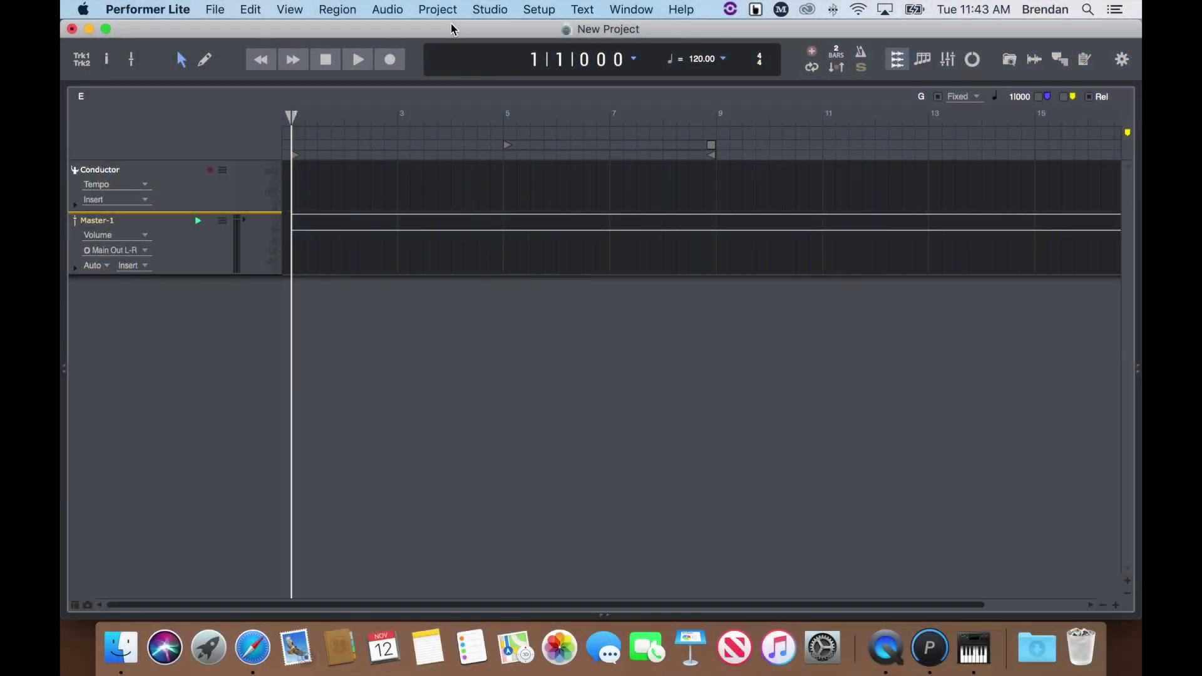
# Create a MOTU BassLine (stereo) instrument track, BassLine-1, fed by a new MIDI-1 track
pyautogui.click(439, 10)
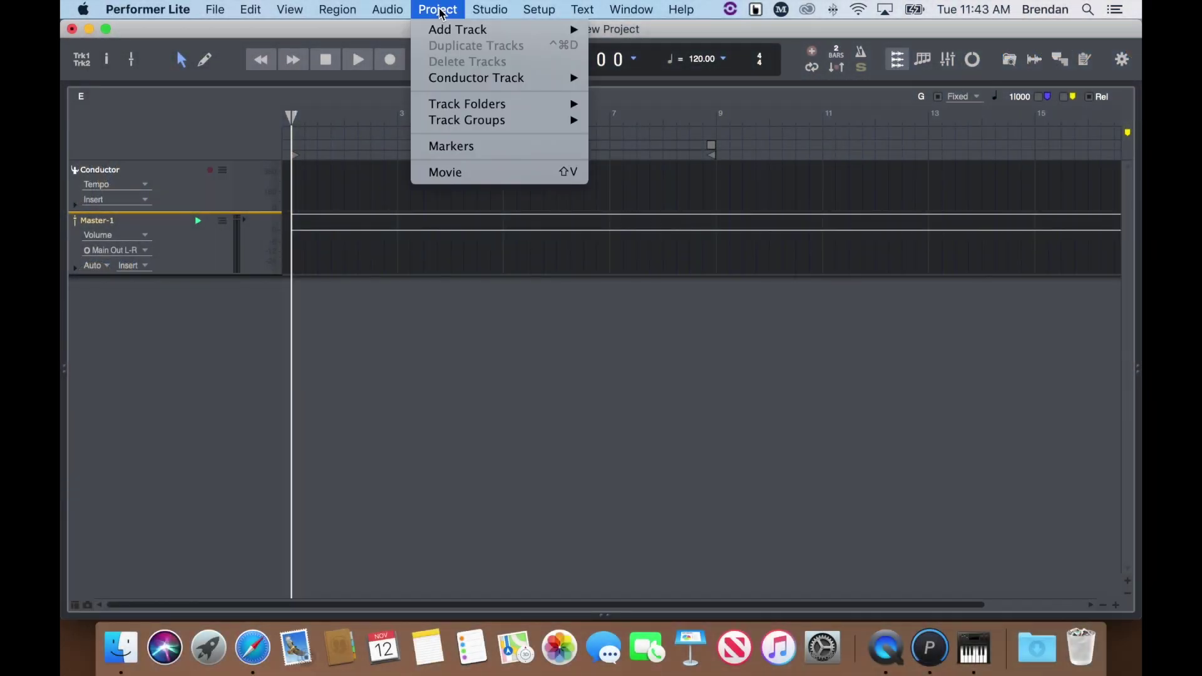
pyautogui.moveTo(515, 33)
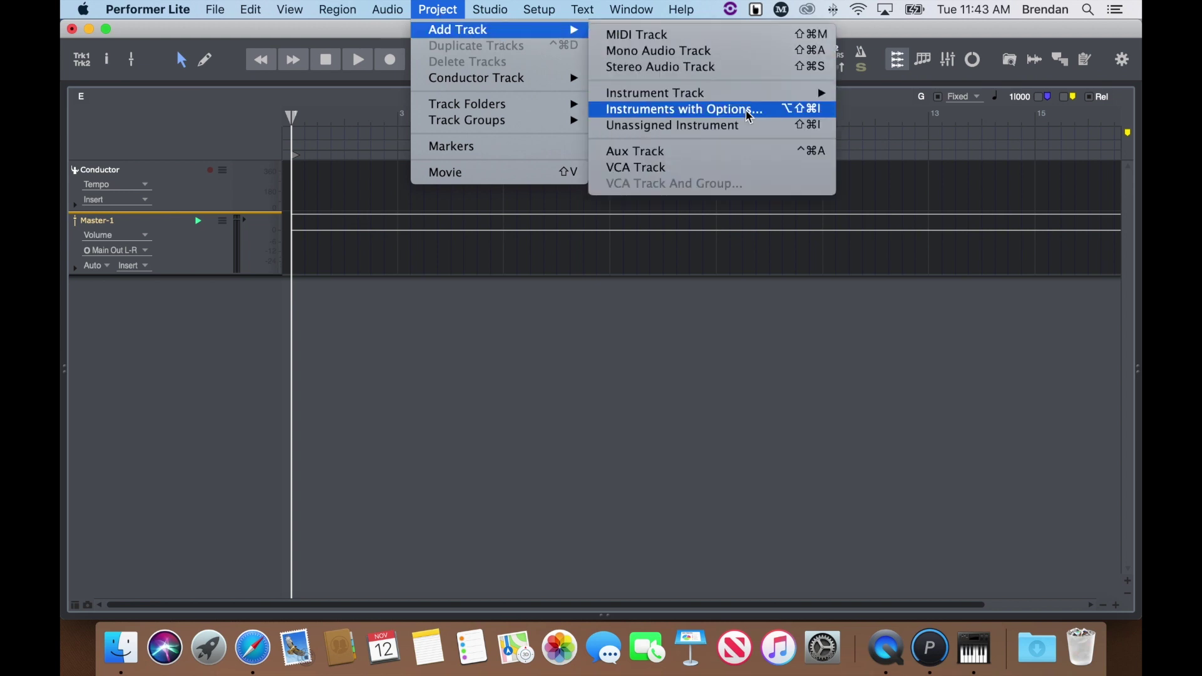
pyautogui.click(764, 119)
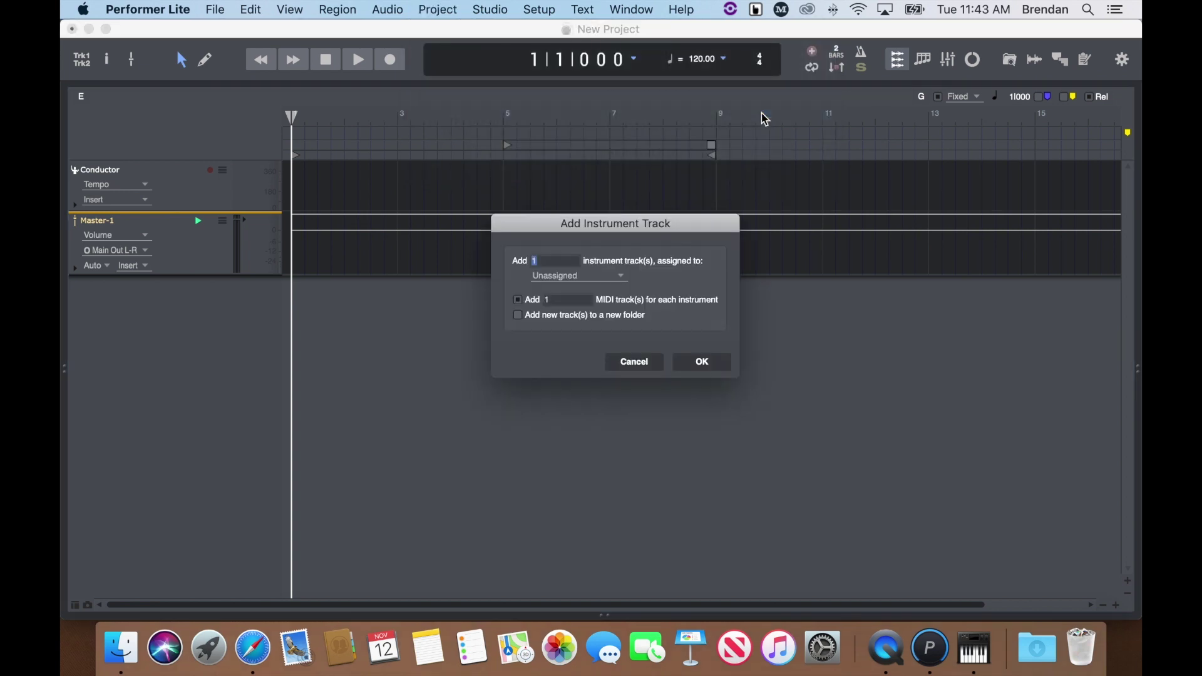
pyautogui.click(610, 283)
pyautogui.moveTo(613, 303)
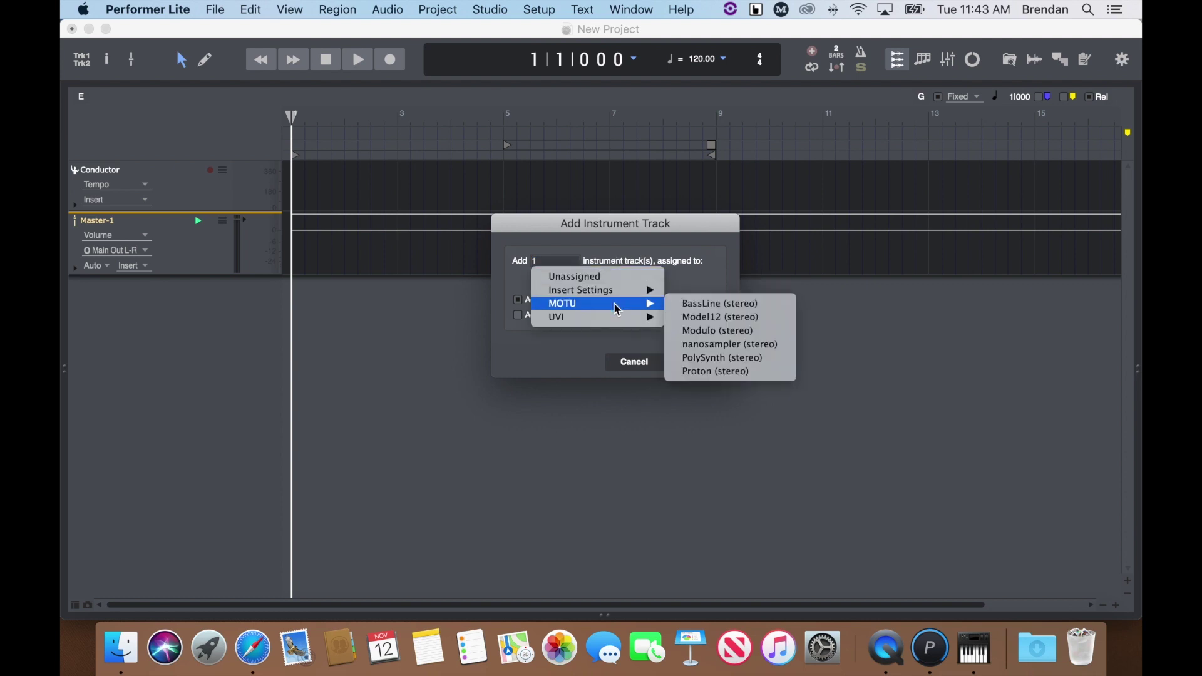
pyautogui.click(785, 312)
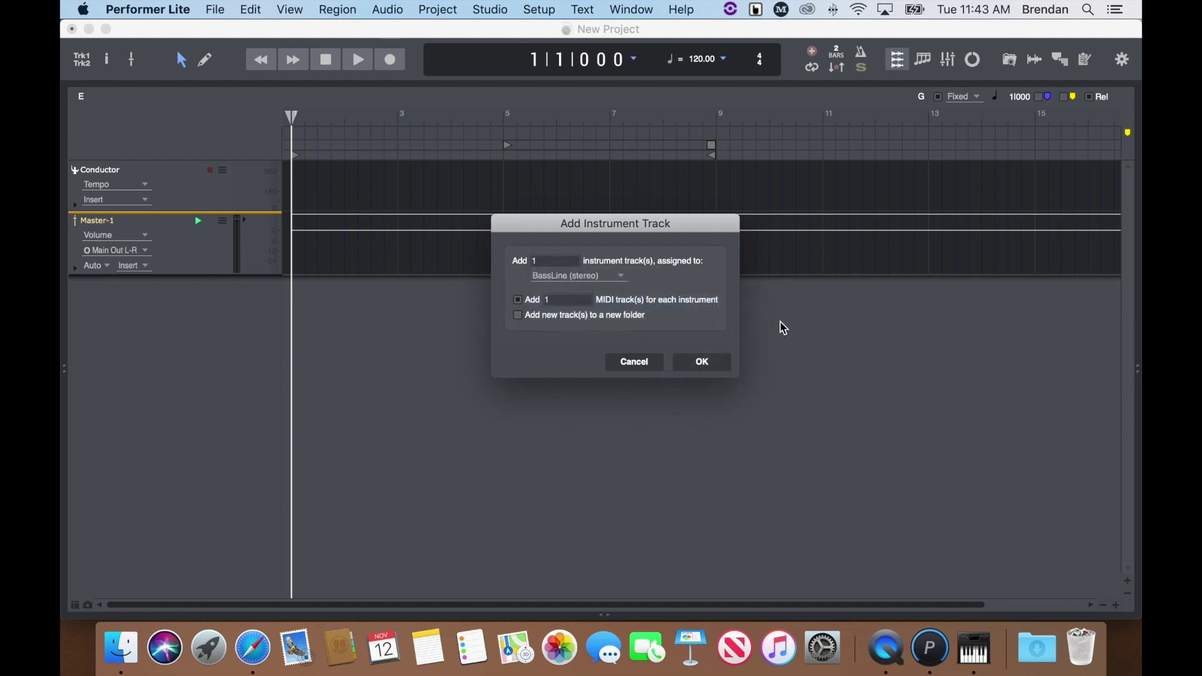
pyautogui.click(709, 366)
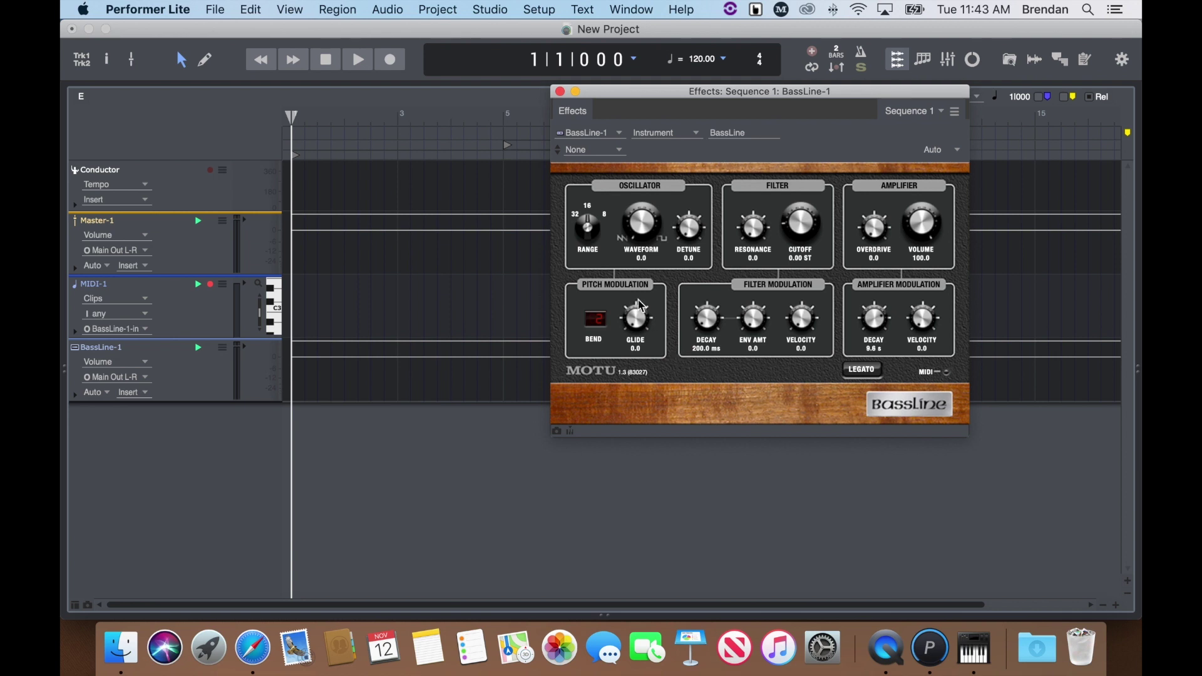
# Load the Modern Day Warrior preset on BassLine-1 and close its synth window
pyautogui.click(600, 153)
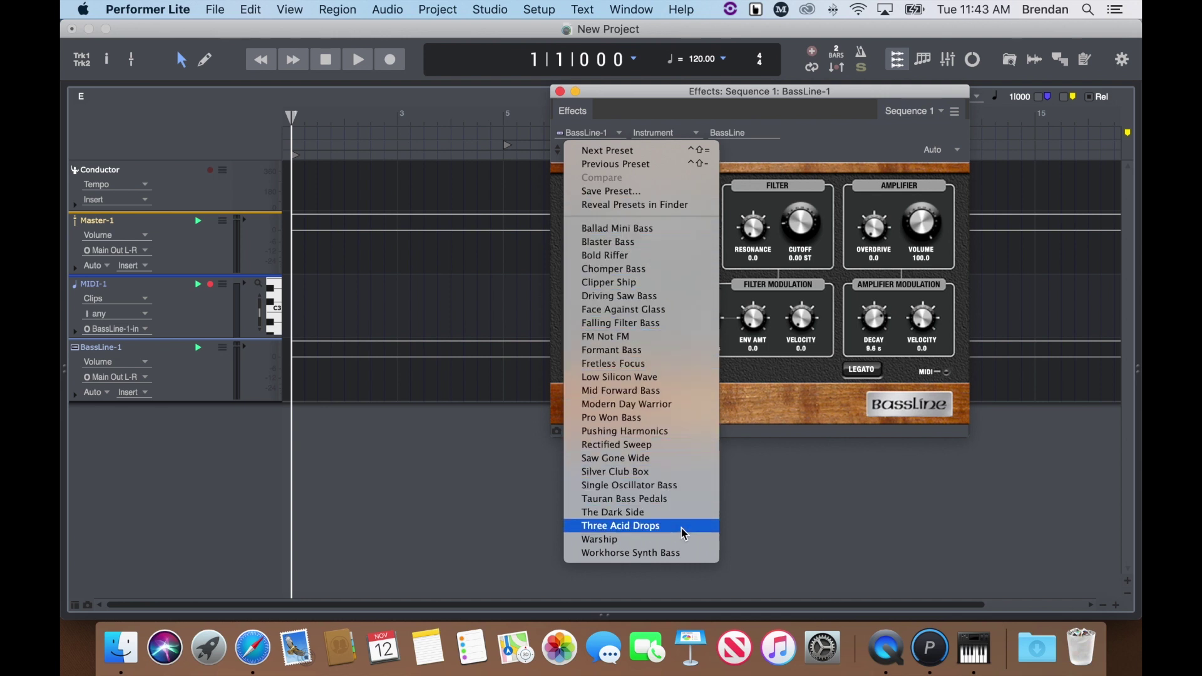
pyautogui.click(689, 414)
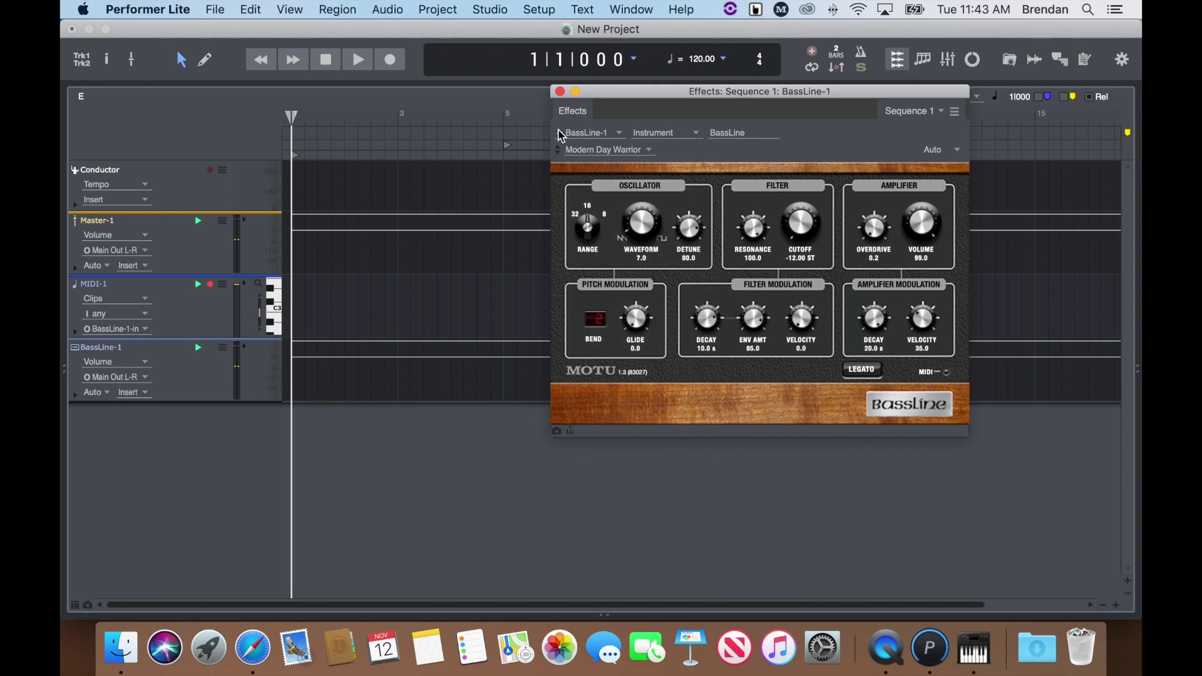
pyautogui.click(560, 92)
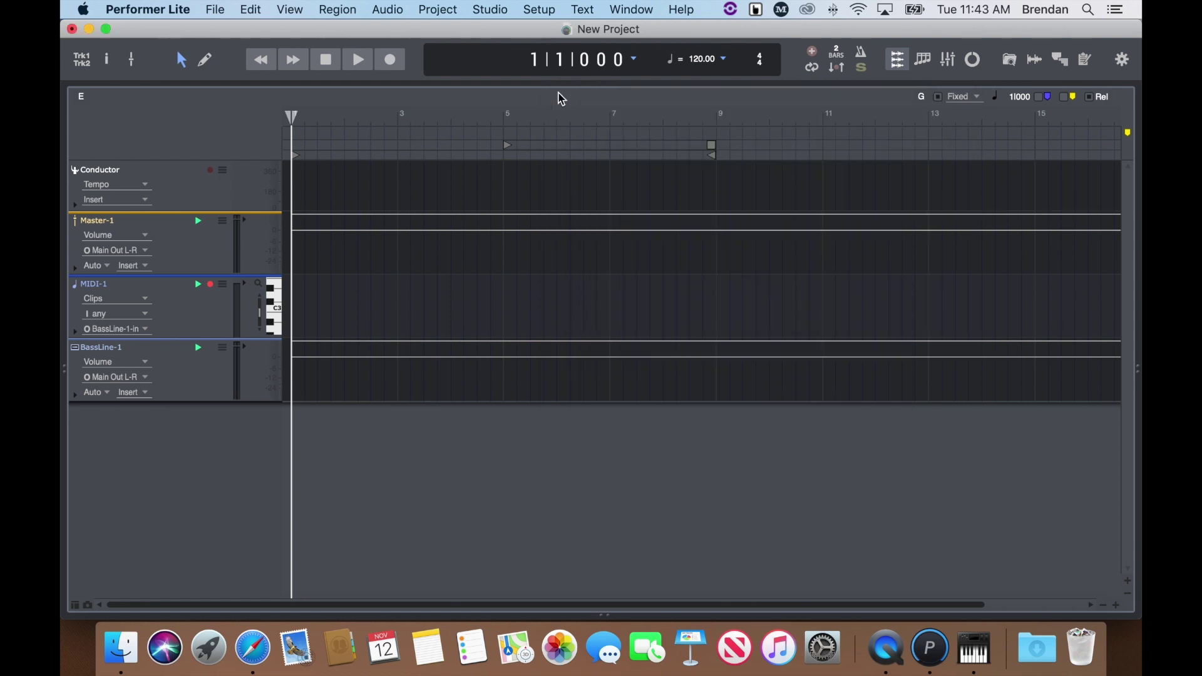
# Use the tempo slider to set 90 BPM, turn the metronome on, and start recording MIDI-1
pyautogui.click(723, 59)
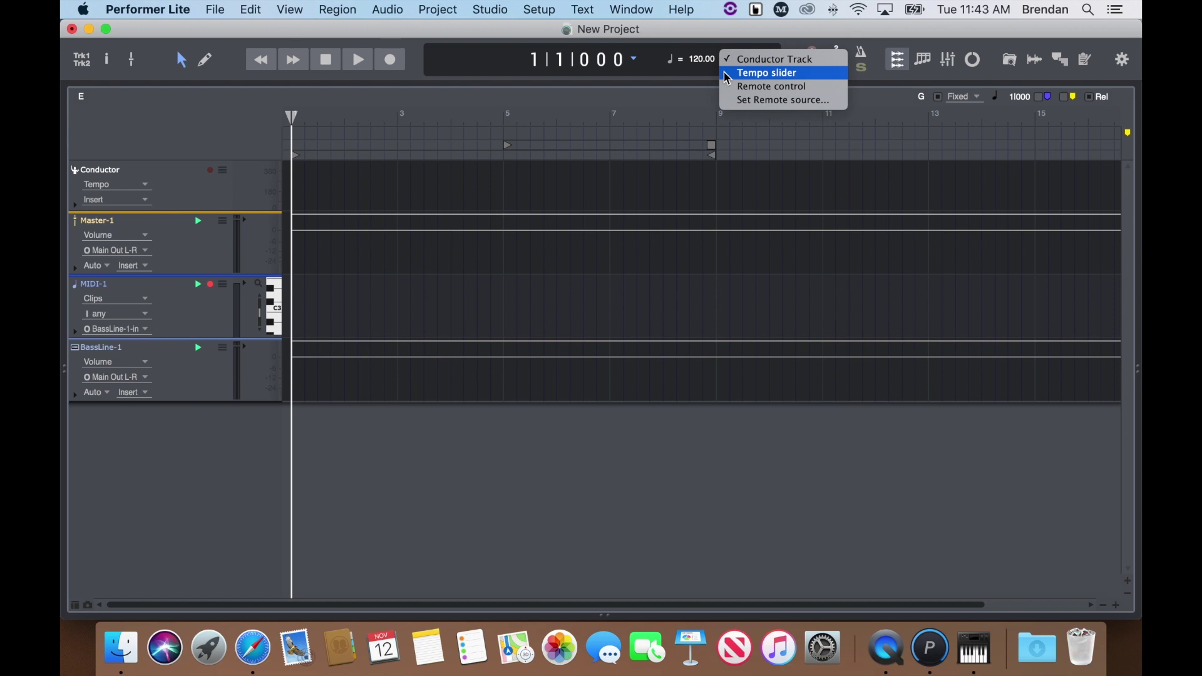
pyautogui.click(726, 74)
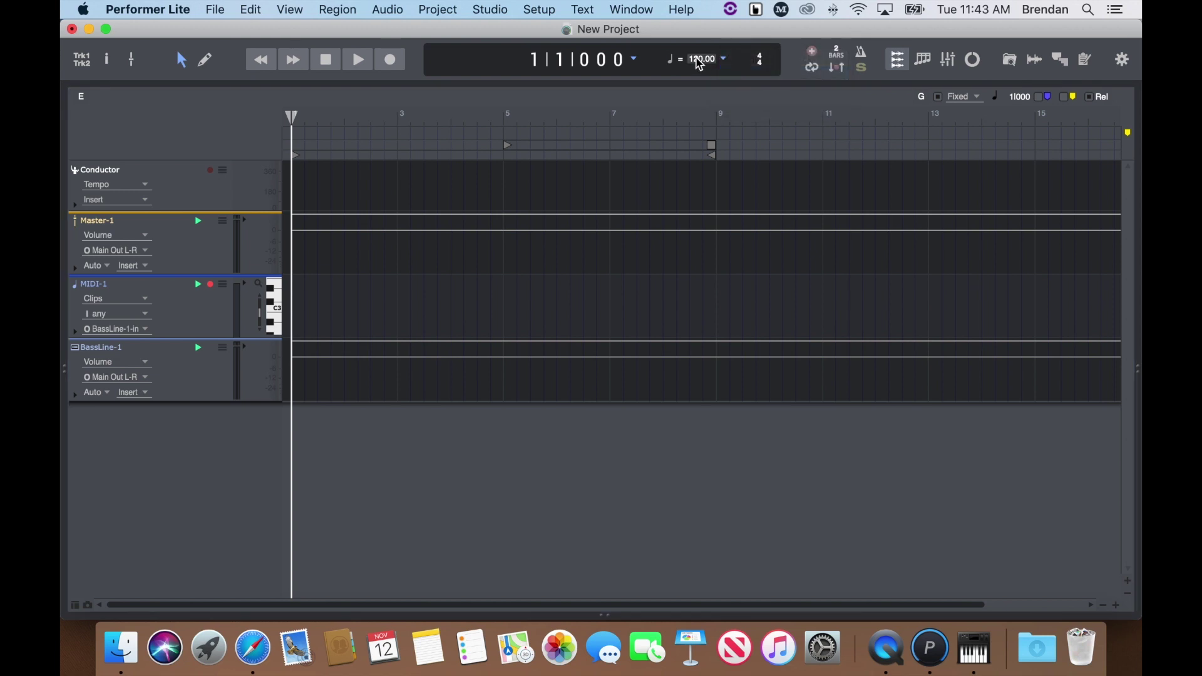
pyautogui.press('Return')
pyautogui.click(866, 60)
pyautogui.click(393, 65)
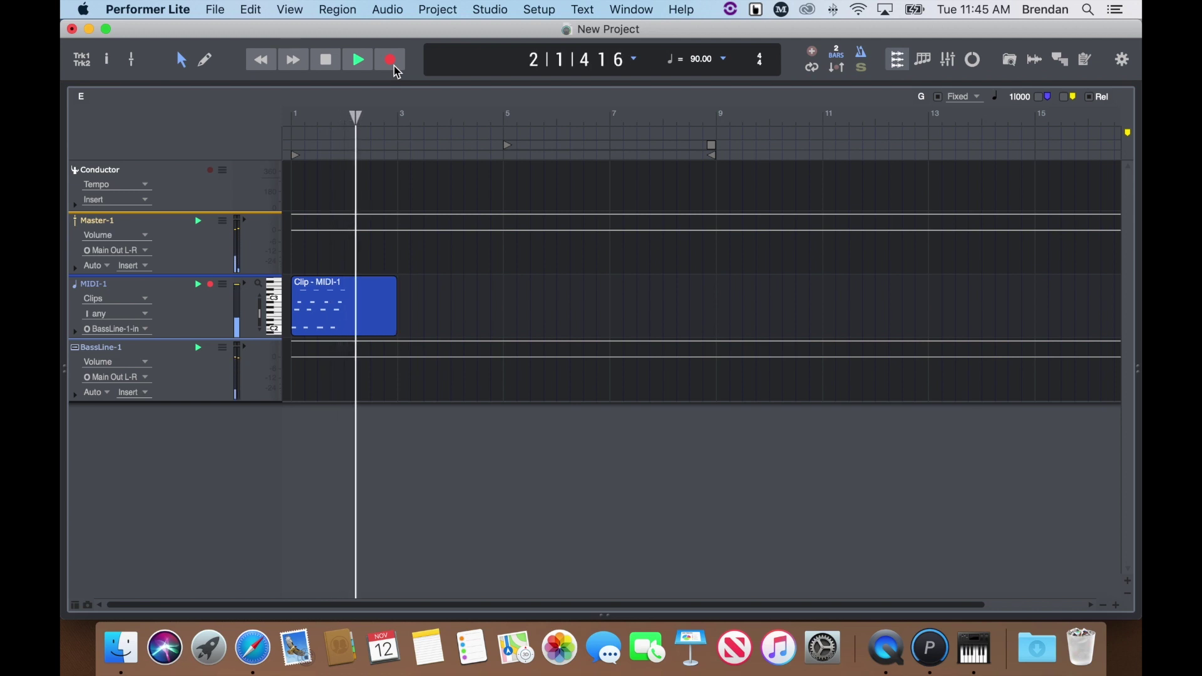
# Stop recording and open the new Clip - MIDI-1 (bars 1–3) in the Clip editor
pyautogui.click(395, 69)
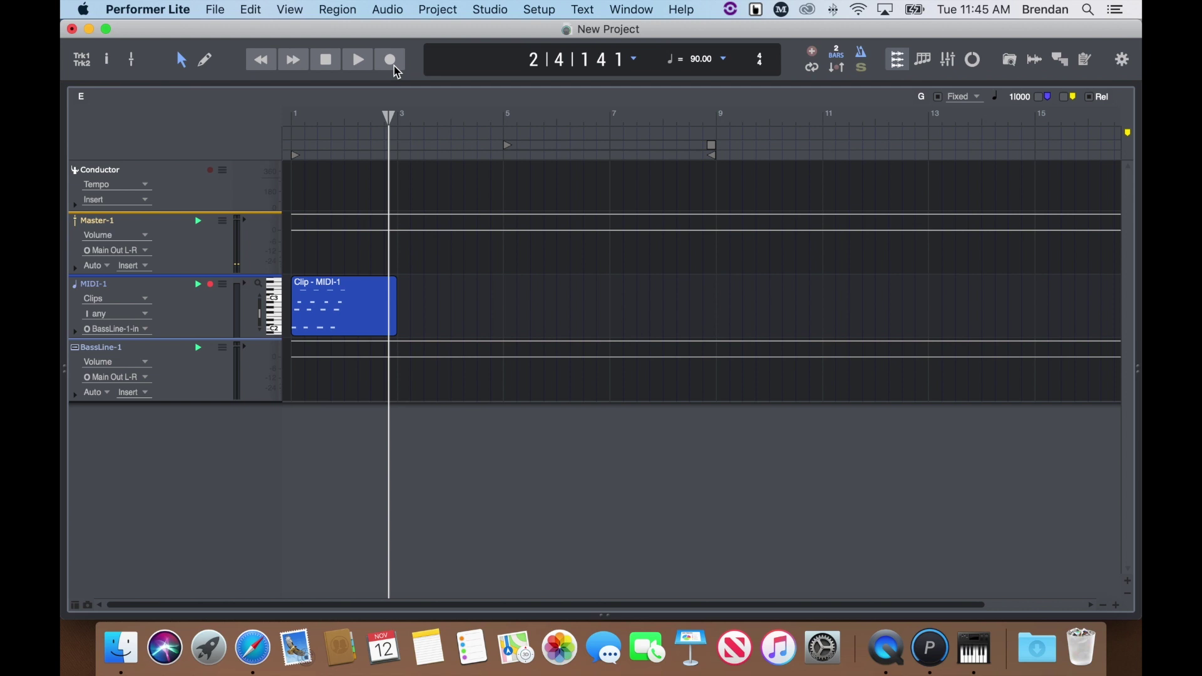
pyautogui.doubleClick(338, 314)
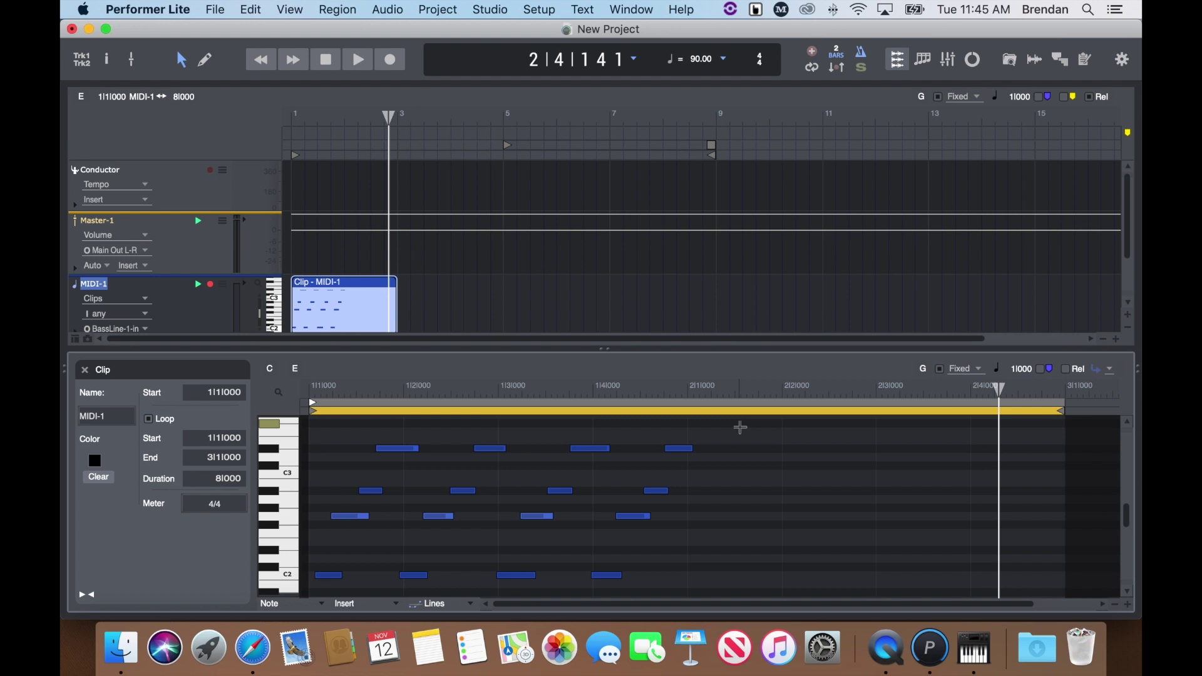
# Quantize all the recorded bass notes to a sixteenth-note grid
pyautogui.moveTo(739, 426); pyautogui.dragTo(319, 581)
pyautogui.hotkey('alt', '0')
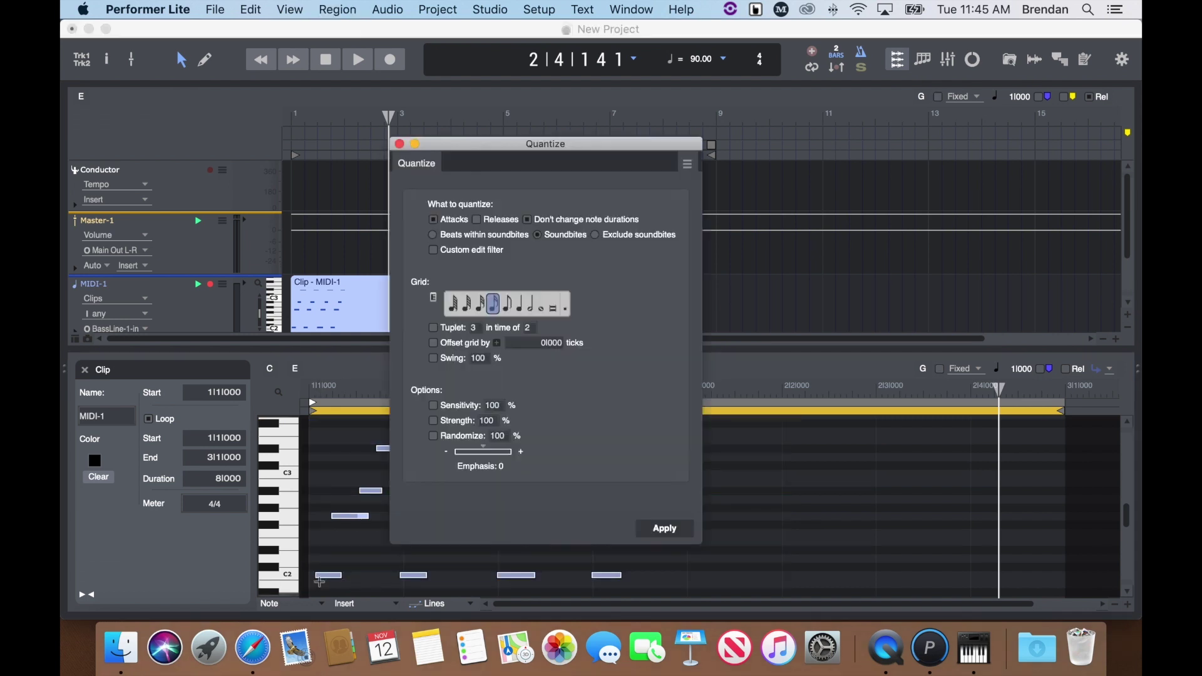
pyautogui.click(519, 305)
pyautogui.click(479, 312)
pyautogui.click(495, 312)
pyautogui.click(665, 529)
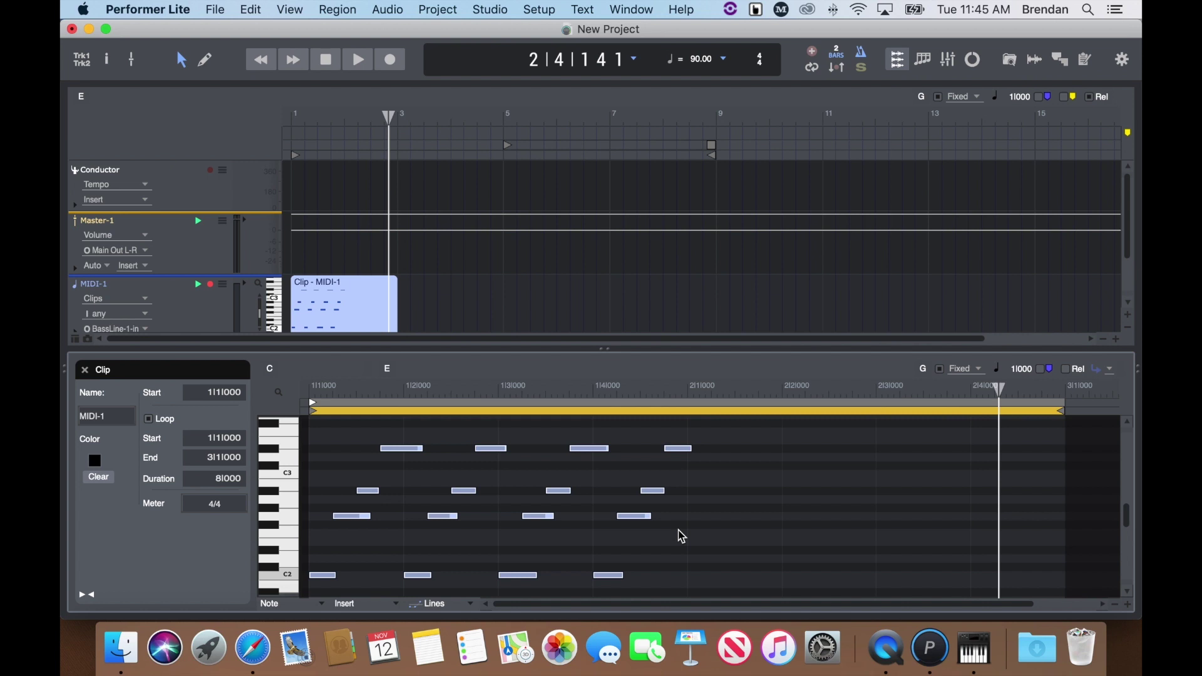
# Play the quantized bass part from the start, then close the clip editor
pyautogui.click(266, 64)
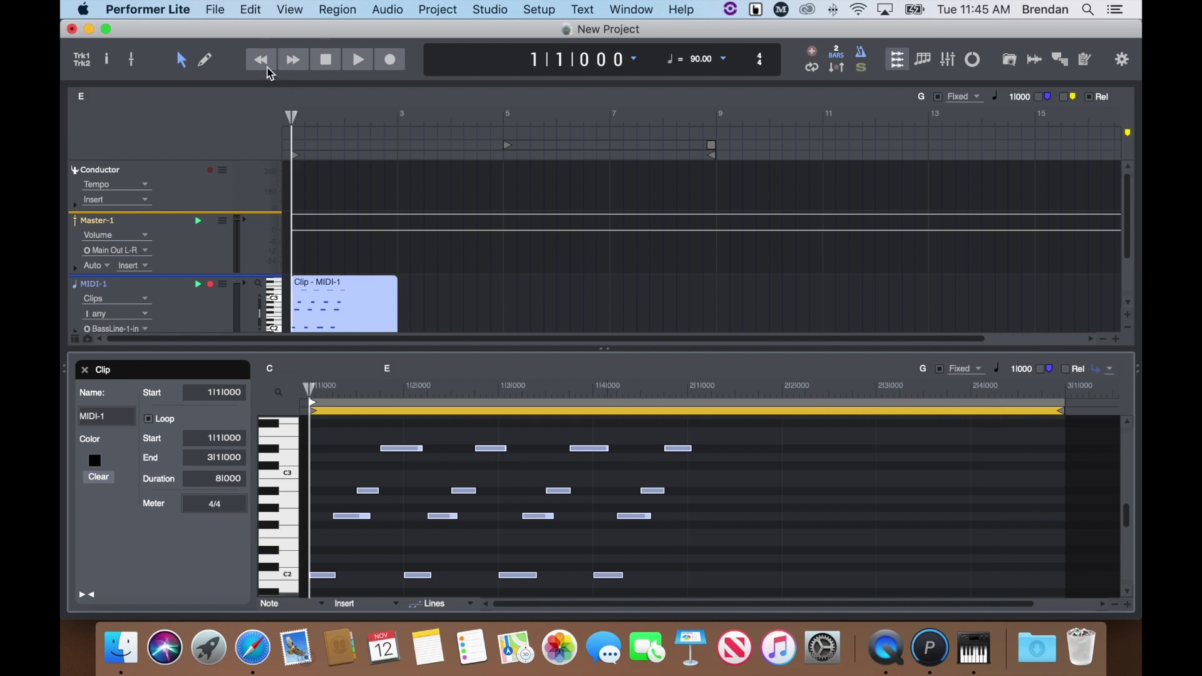
pyautogui.press('space')
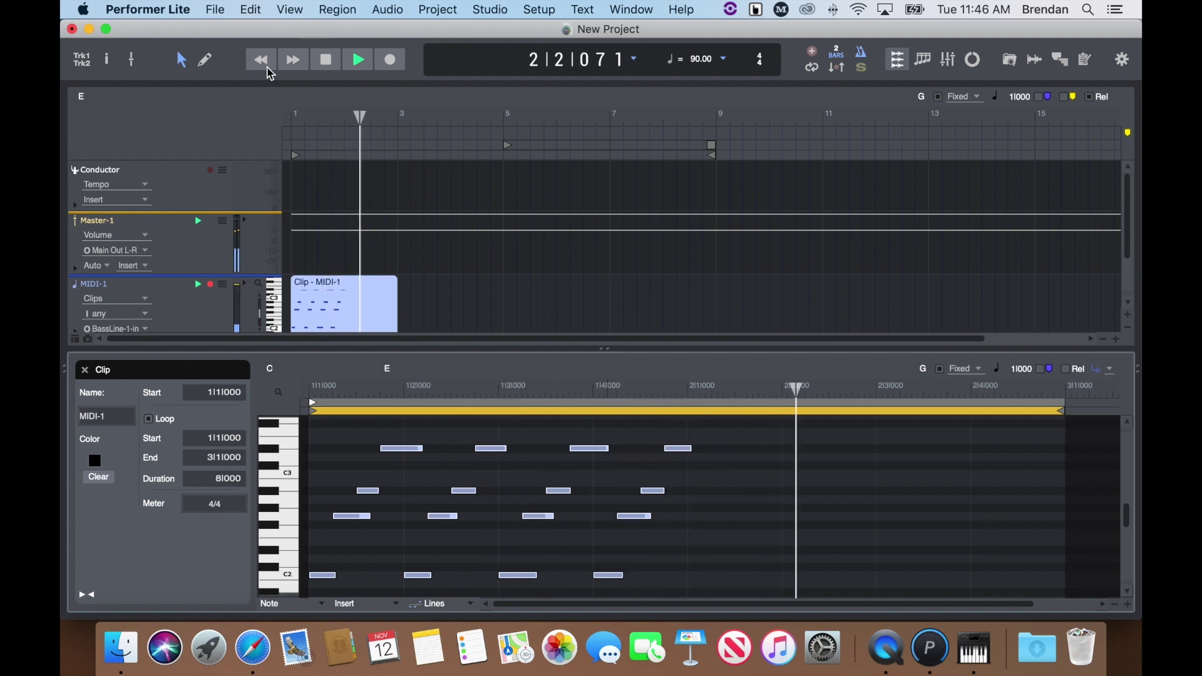
pyautogui.press('space')
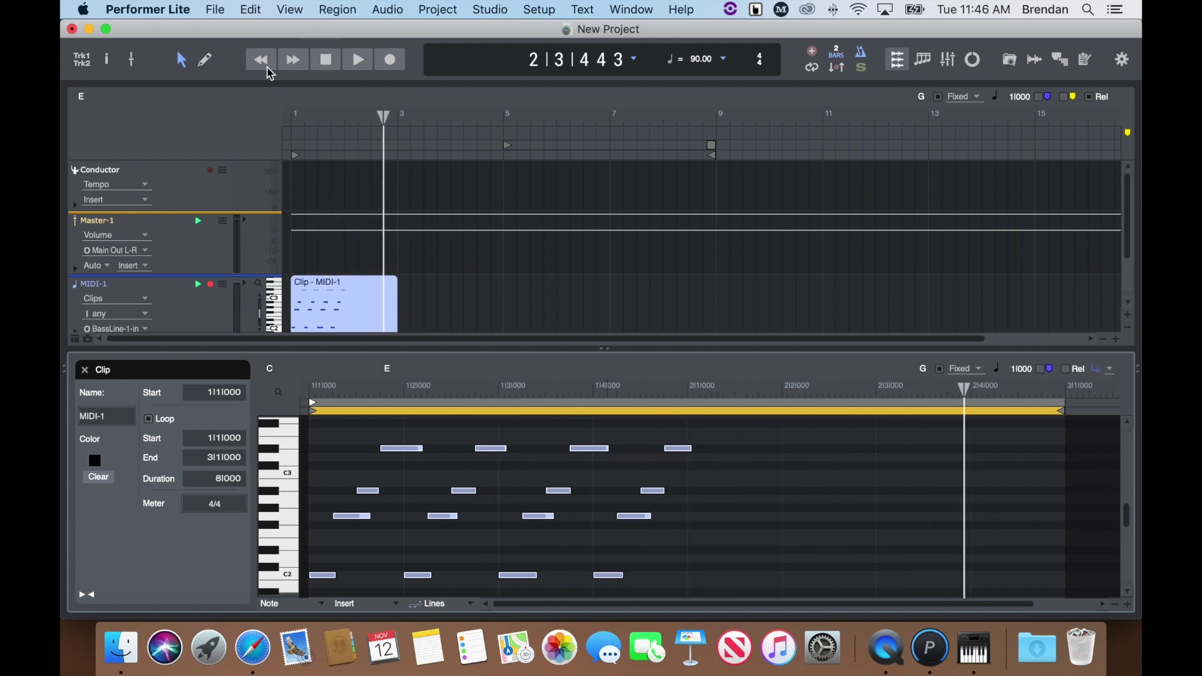
pyautogui.click(85, 370)
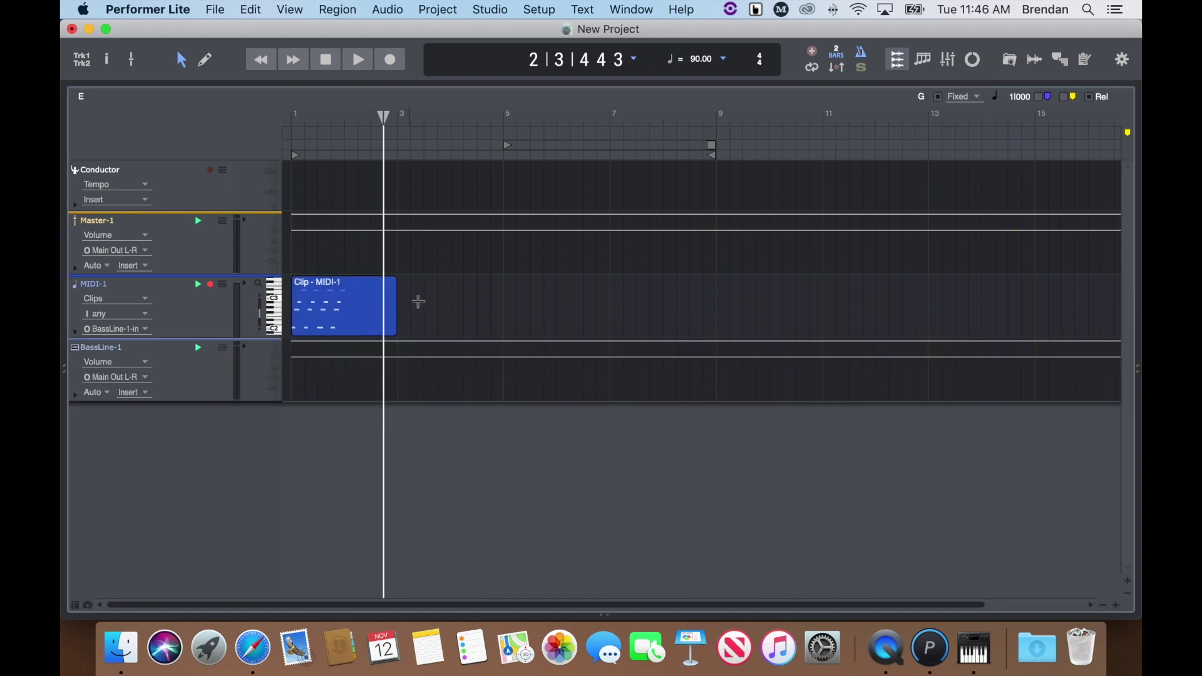
# Trim the bass clip to one bar, copy it to bars 5 and 11, and loop the bar-5 copy to bar 11
pyautogui.moveTo(399, 328); pyautogui.dragTo(851, 308)
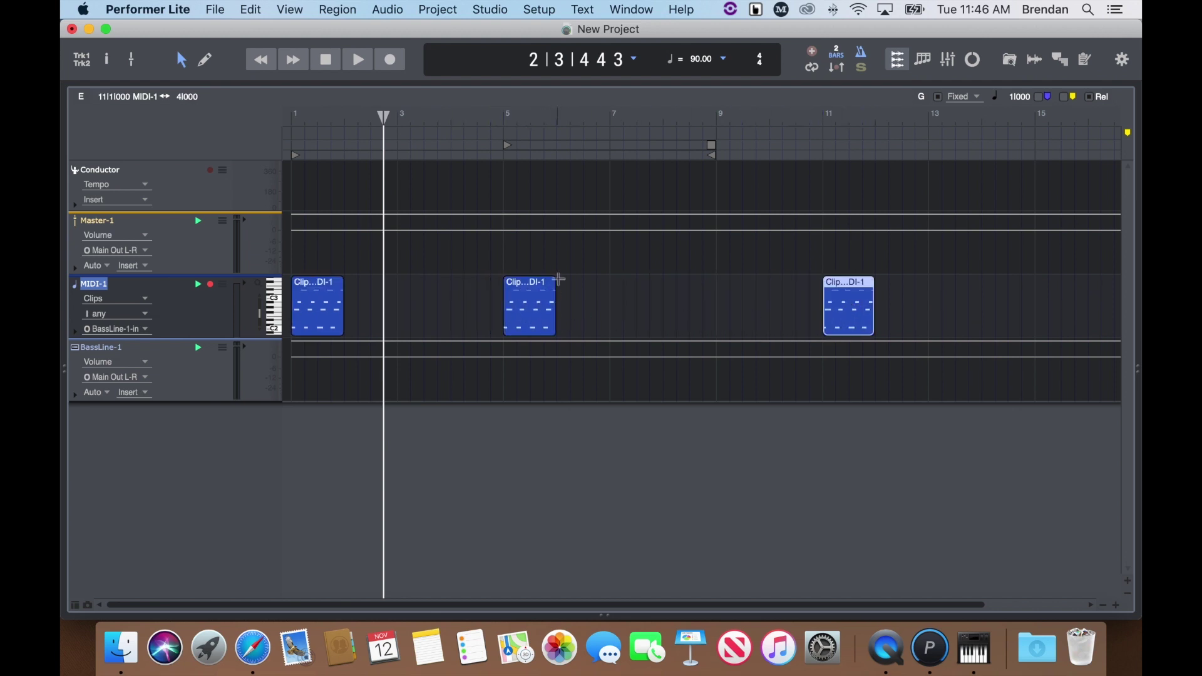
pyautogui.moveTo(556, 281); pyautogui.dragTo(818, 287)
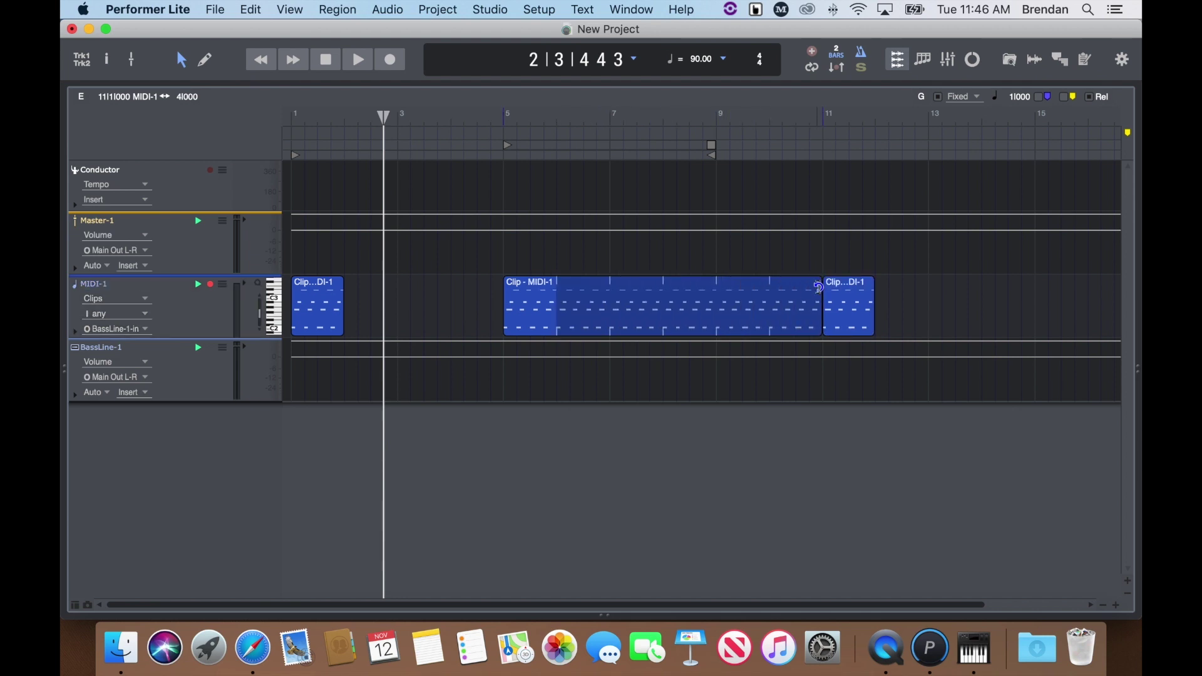